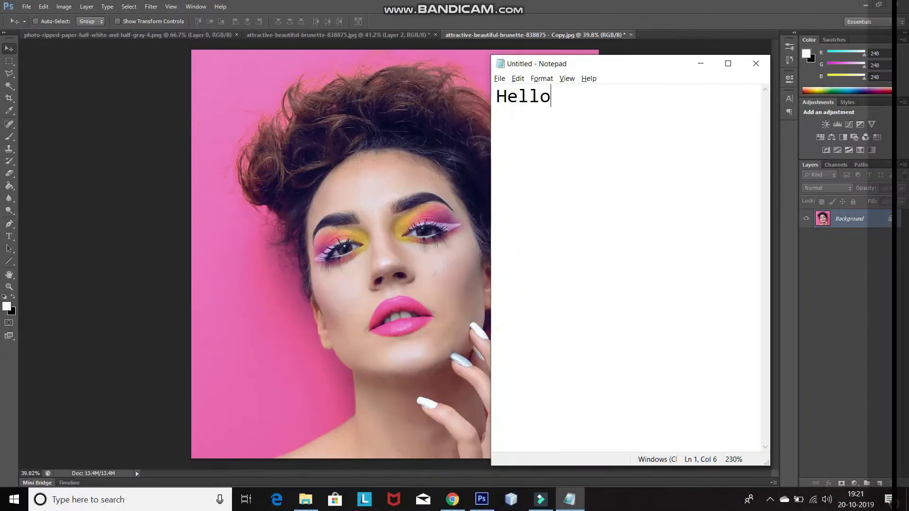
Write the opening narration note introducing the half-sketch portrait tutorial.
type("guys! I am Deep Shah and ")
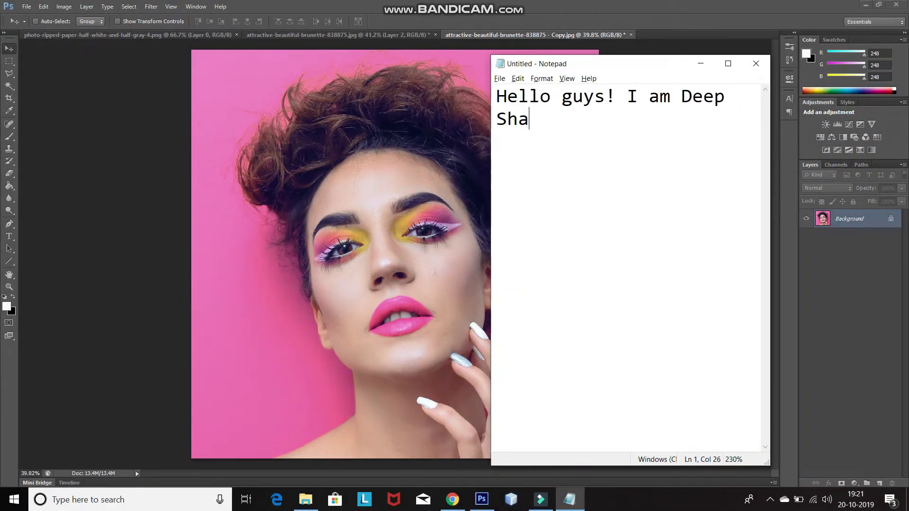
type("today I am goi")
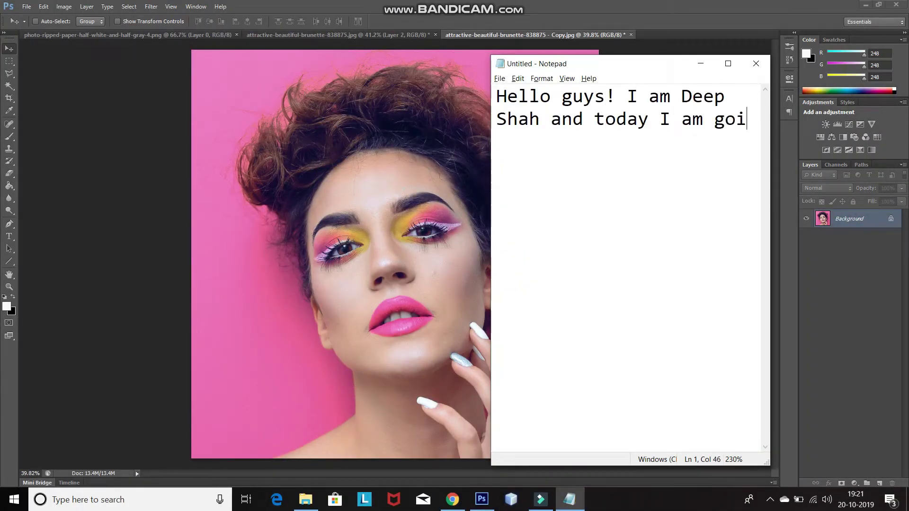
type("ng to show you how ")
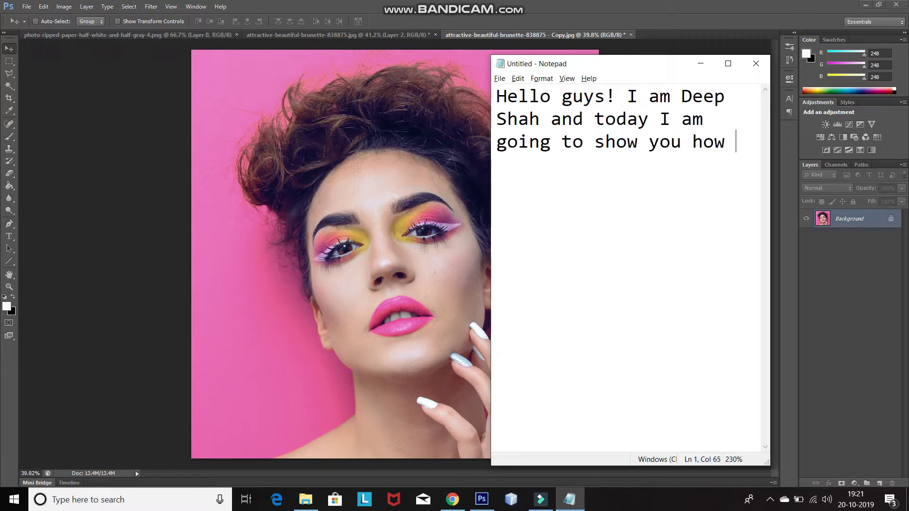
type("to create this Half ")
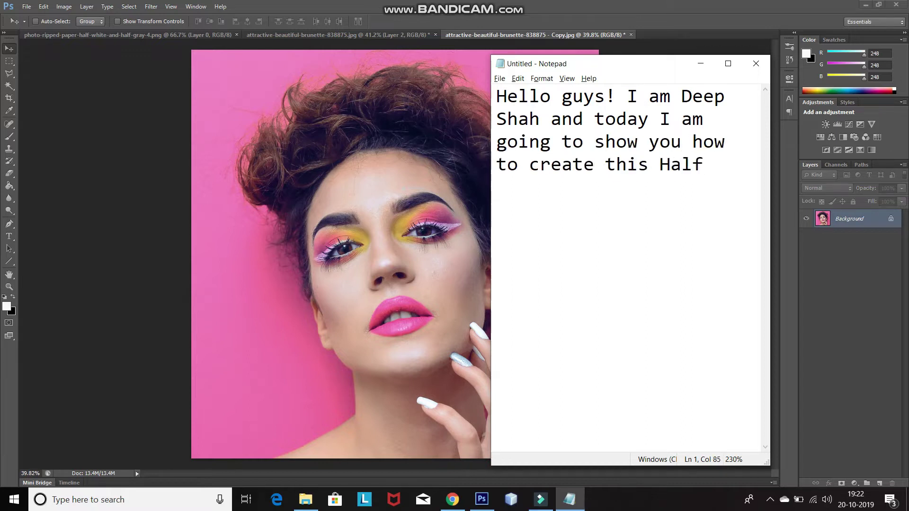
type("sketch effect in Pho")
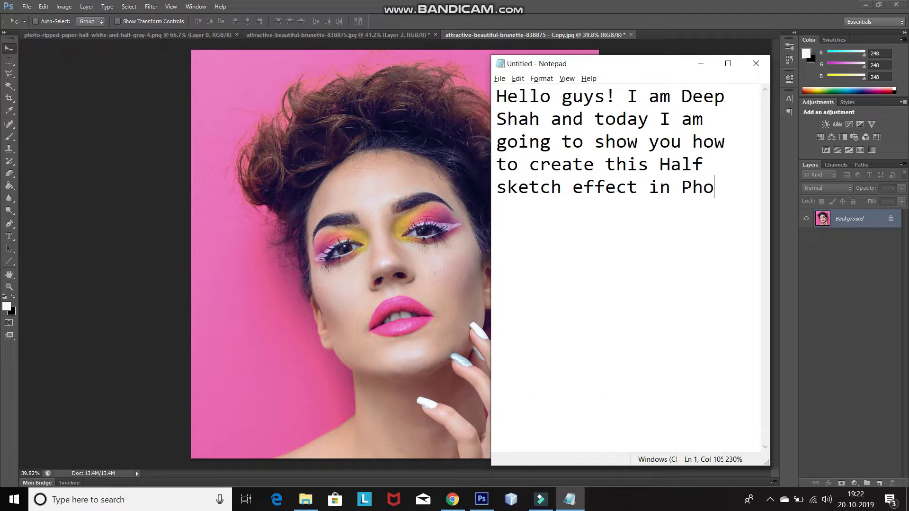
type("toshop!")
key("ctrl+a")
type("So let")
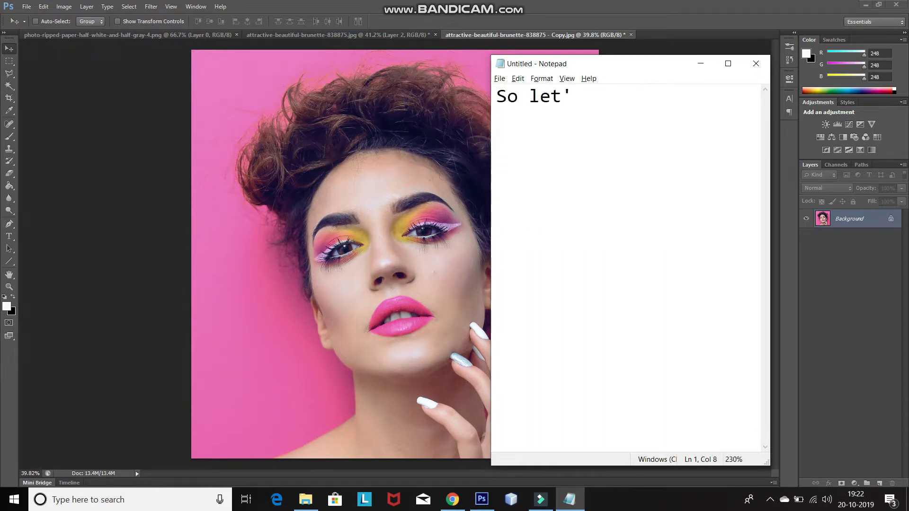
type("et started!")
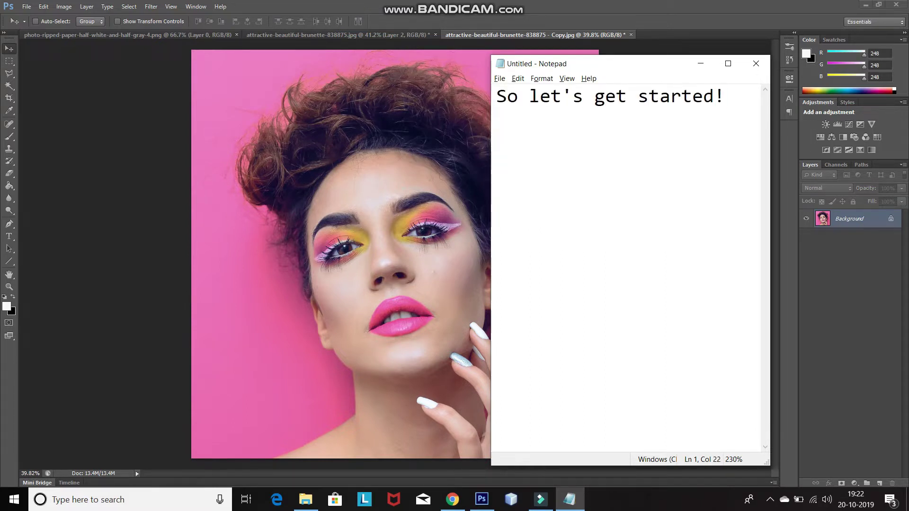
type("the ")
type("step is to create a")
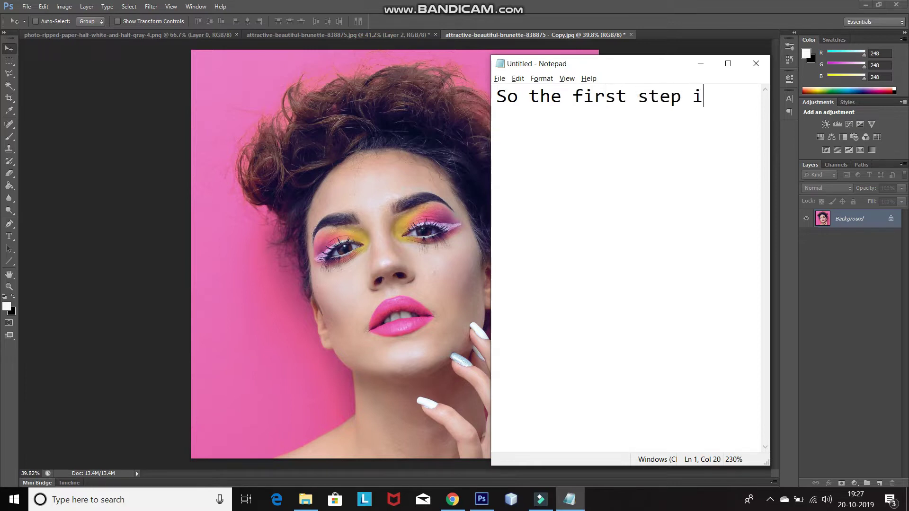
type("licate")
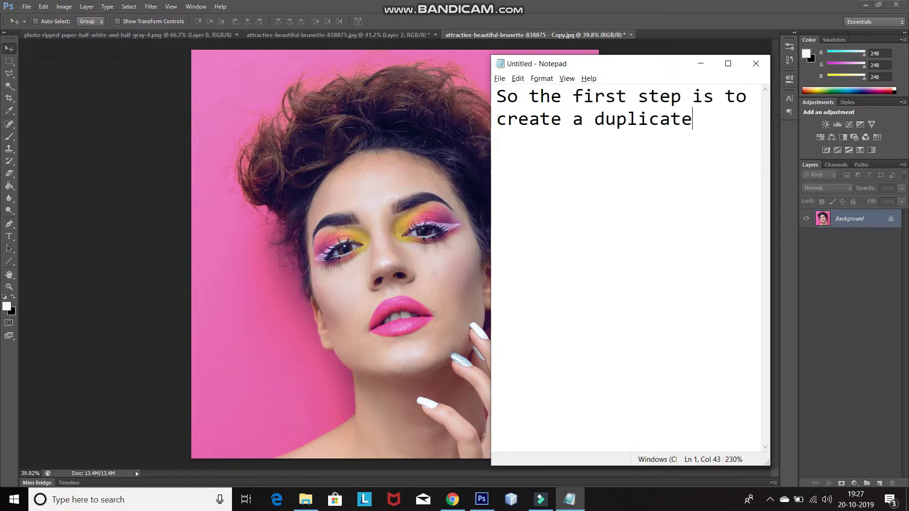
type(" imagpressing CTRL")
key("alt+Tab")
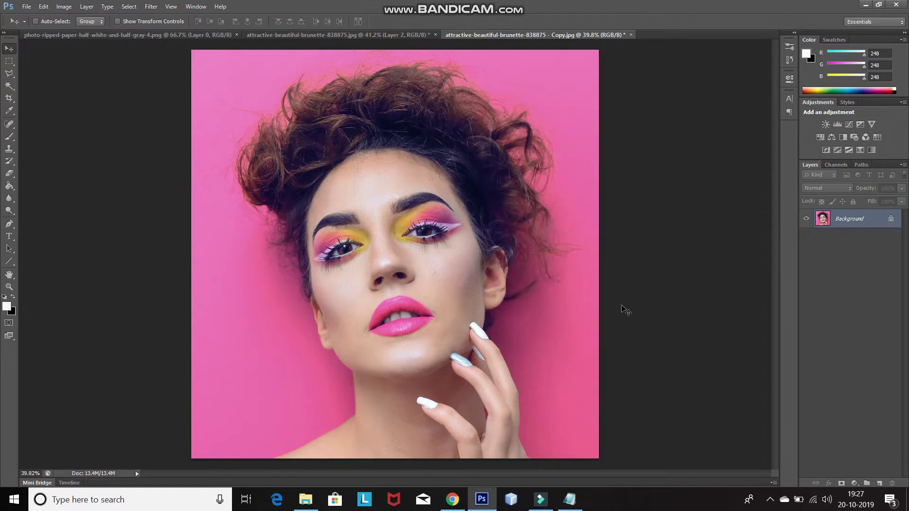
Duplicate the portrait layer with Ctrl+J and note the Black & White step.
key("ctrl+j")
key("alt+Tab")
key("ctrl+a")
key("BackSpace")
type("Afte")
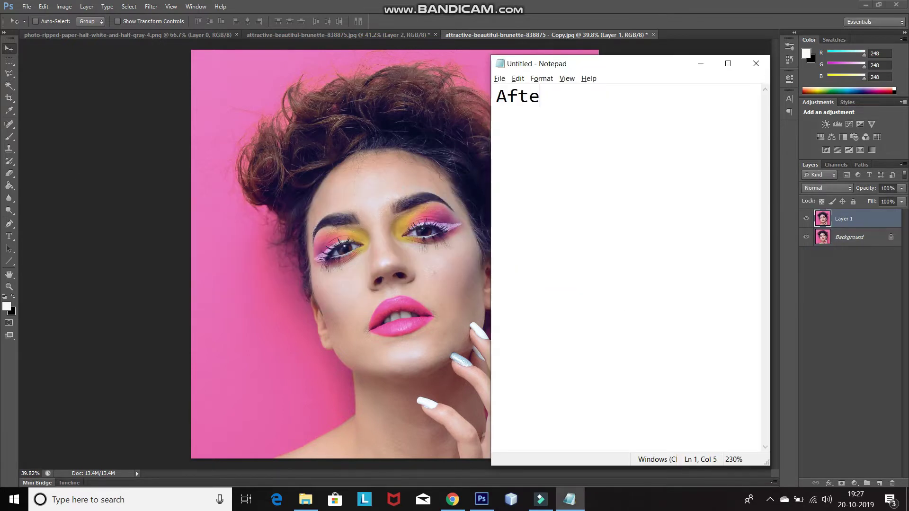
type("r that go to Image and then ad")
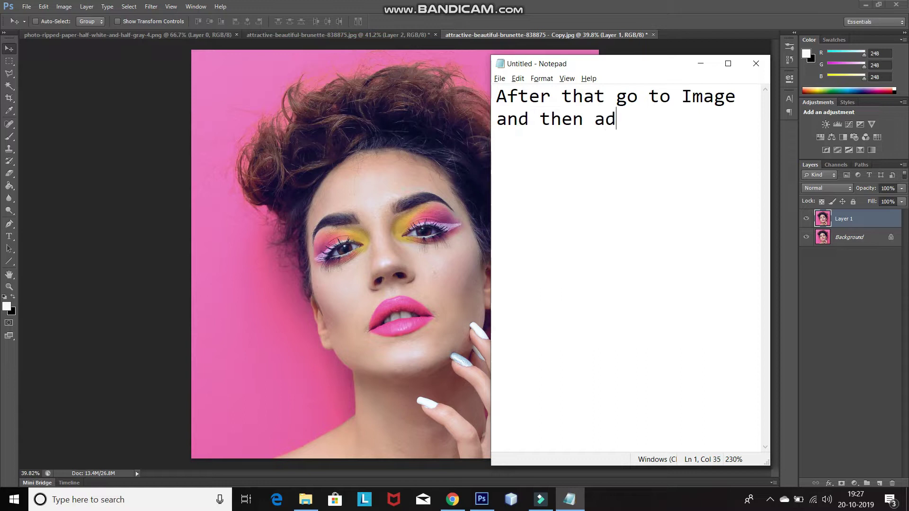
type("justmen")
type("ts and then select")
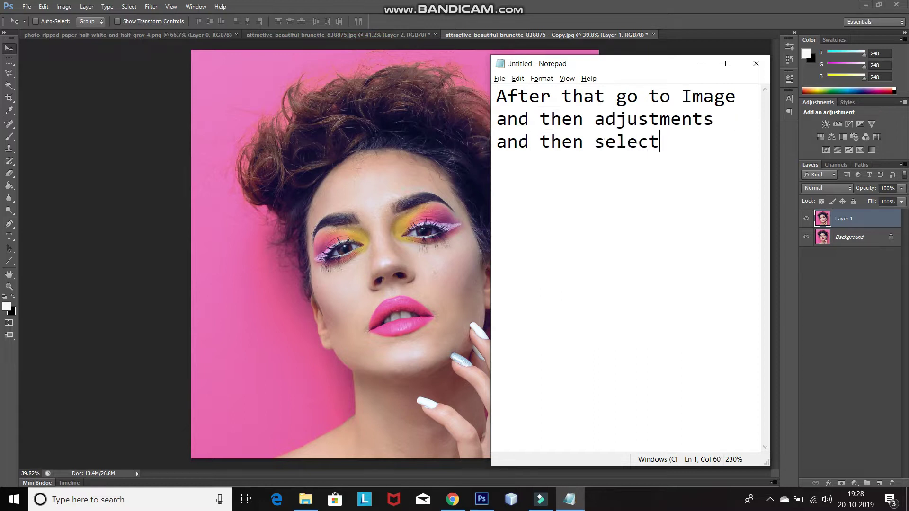
type(" Black & White ")
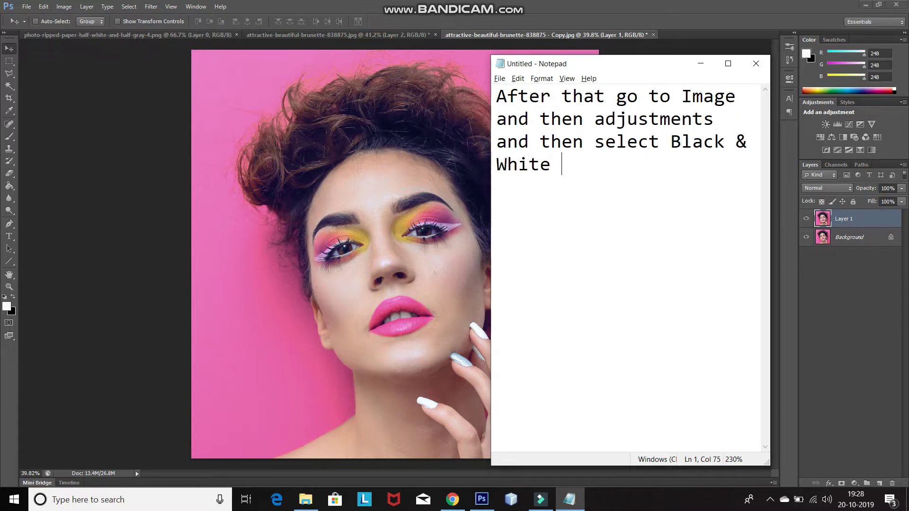
type("er there")
Convert the duplicate layer to black and white via Image > Adjustments > Black & White.
left_click(482, 499)
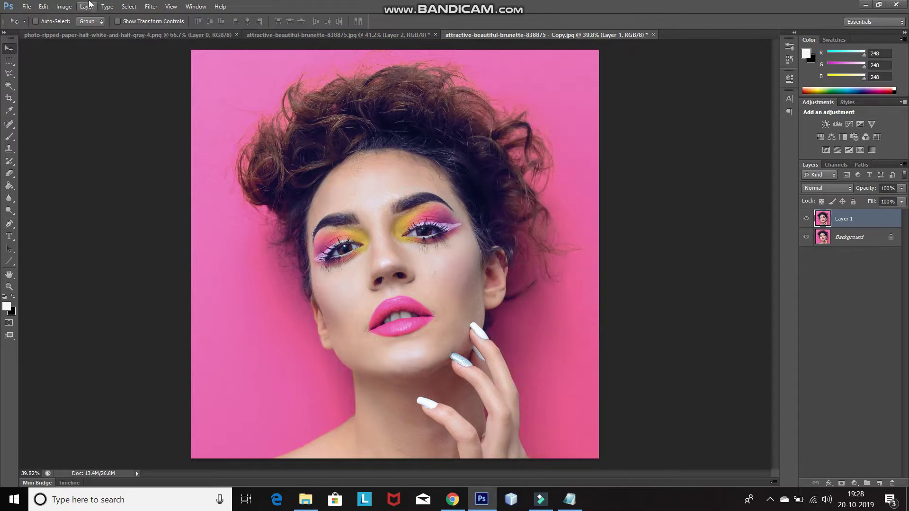
left_click(64, 6)
left_click(266, 121)
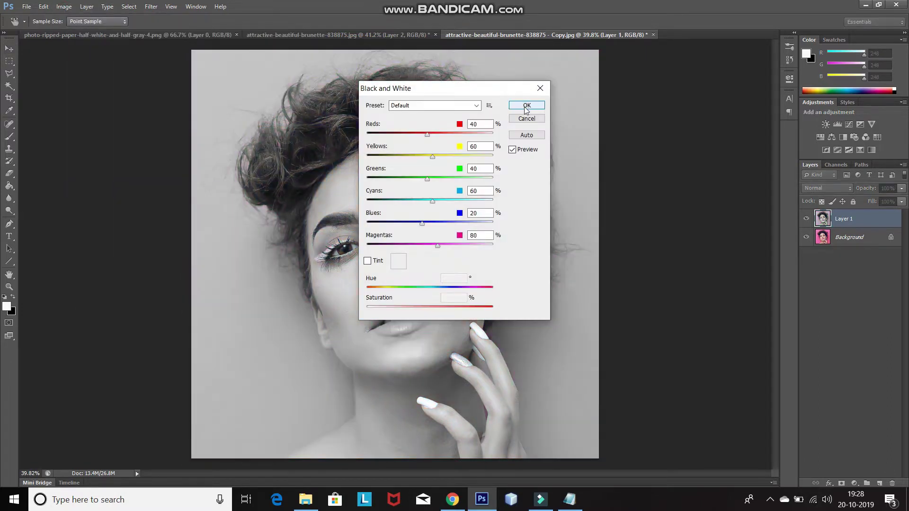
left_click(527, 105)
Update the narration note to describe converting the layer to a smart object.
key("alt+Tab")
key("ctrl+a")
type("Now right click")
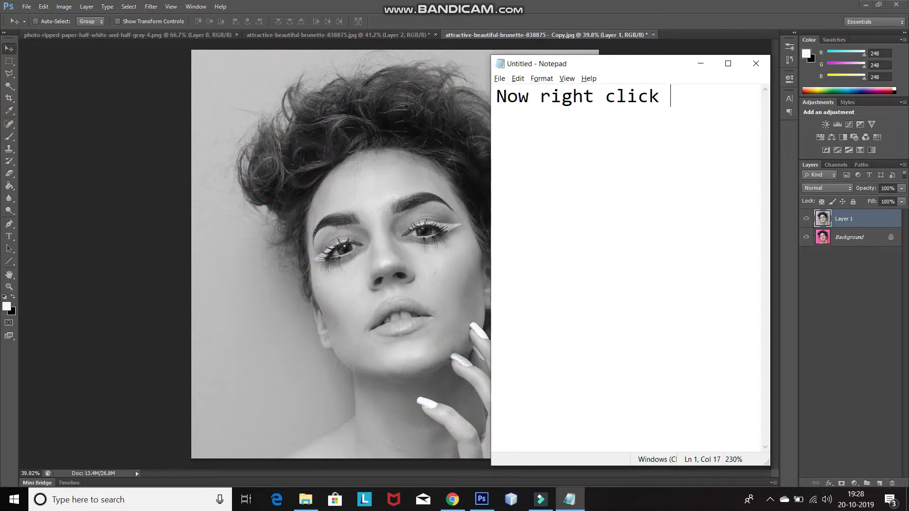
type(" on the layer and select Convert to smart object ob")
key("BackSpace")
type("ver there")
left_click(700, 63)
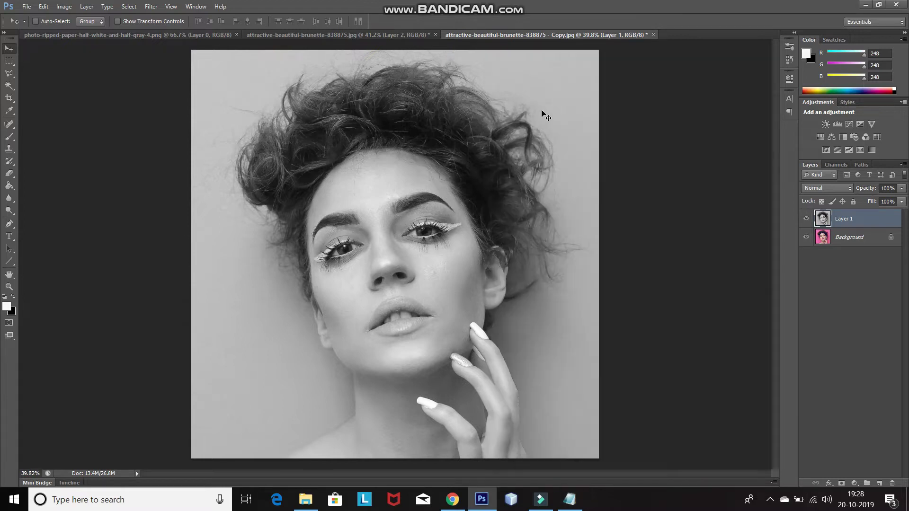
Convert the black-and-white layer to a smart object and note the Filter Gallery step.
right_click(877, 218)
left_click(800, 199)
left_click(569, 499)
key("ctrl+a")
key("BackSpace")
type("Then go to")
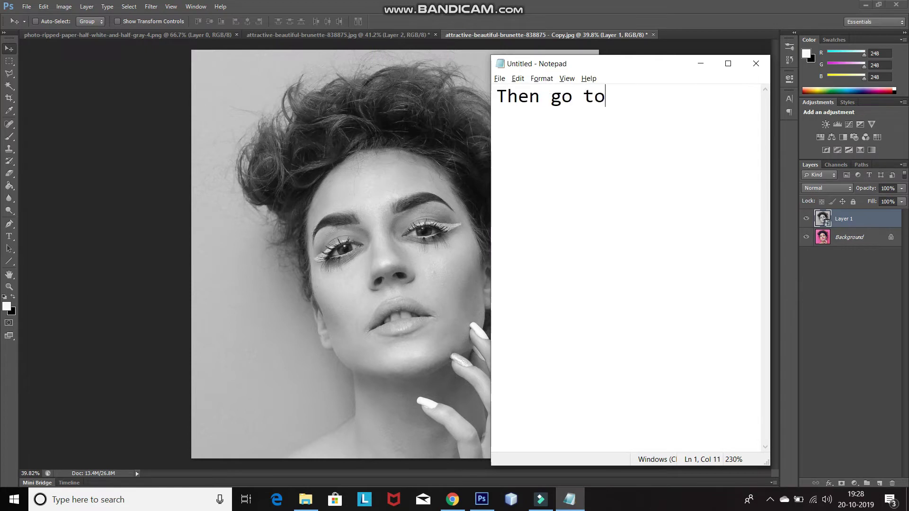
type(" Filter and then selec")
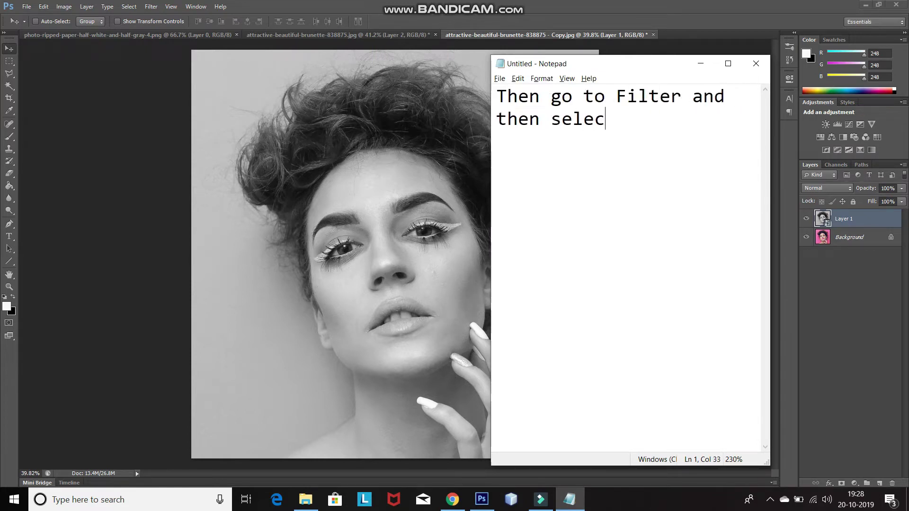
type("galler")
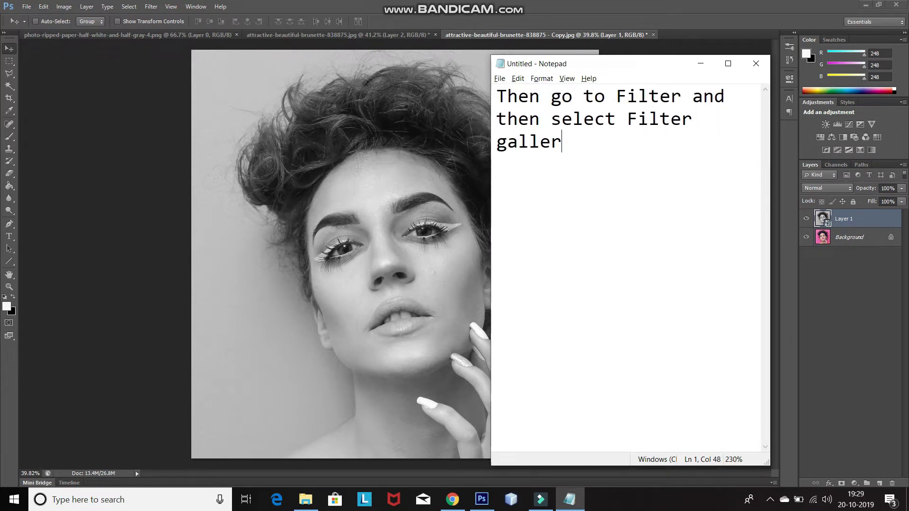
type(" there")
Open the Filter Gallery and note the Artistic > Colored Pencil instruction.
left_click(467, 117)
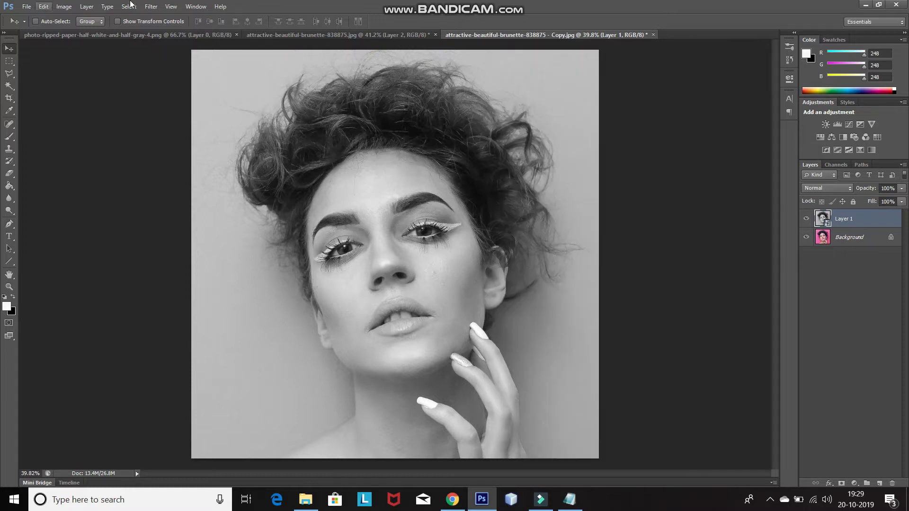
left_click(151, 6)
left_click(164, 52)
key("alt+Tab")
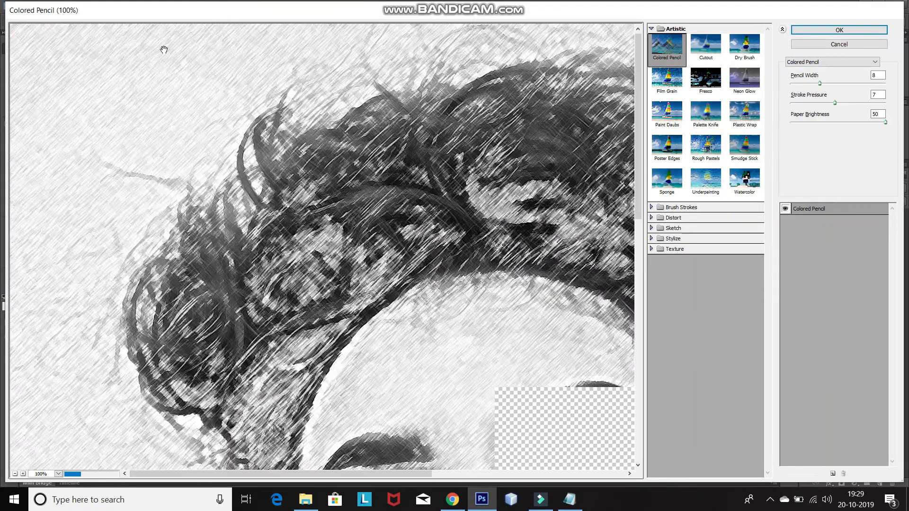
key("ctrl+a")
key("BackSpace")
type("Then e")
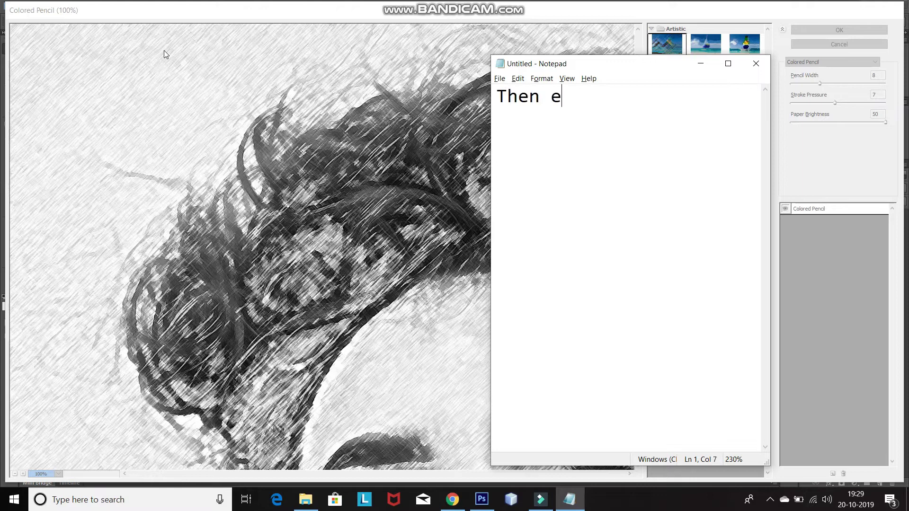
type("xpand the artistic folde")
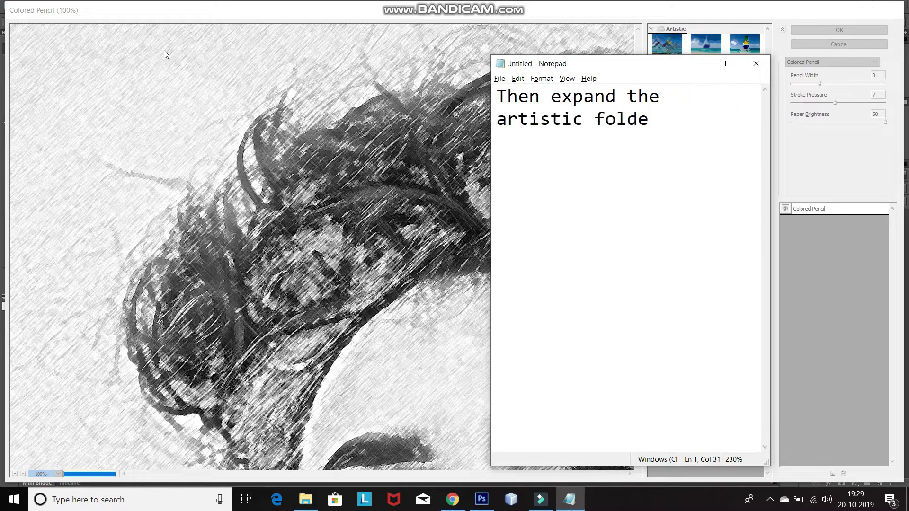
type("r and select Colored pe")
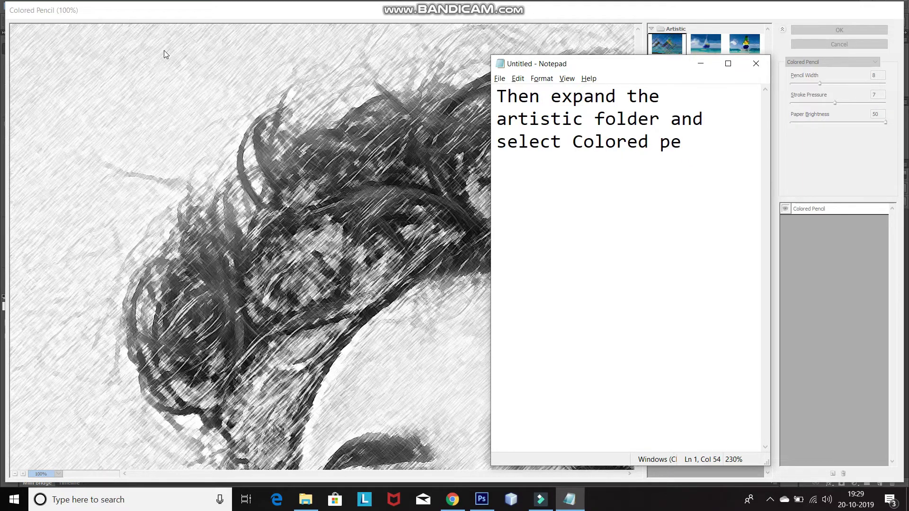
type("cil over the")
Apply Colored Pencil with width 8, pressure 7 and brightness 50 to the layer.
left_click(164, 50)
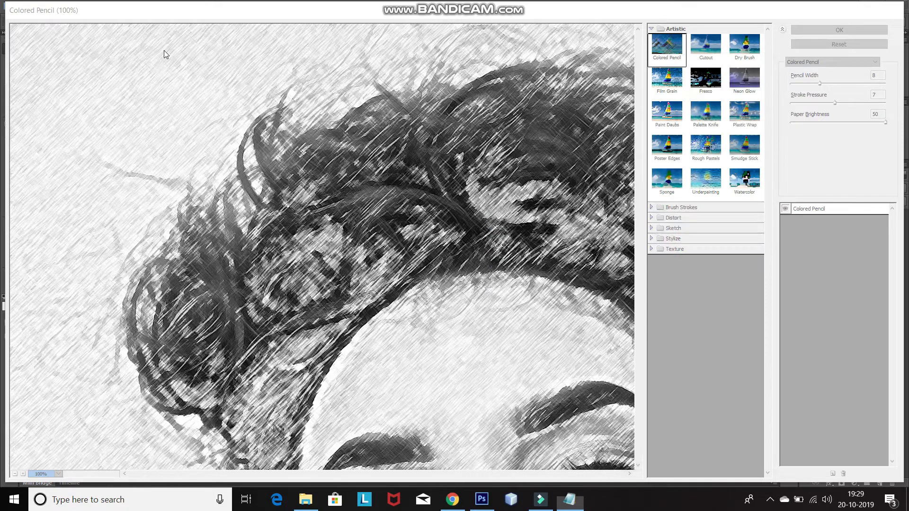
left_click(58, 474)
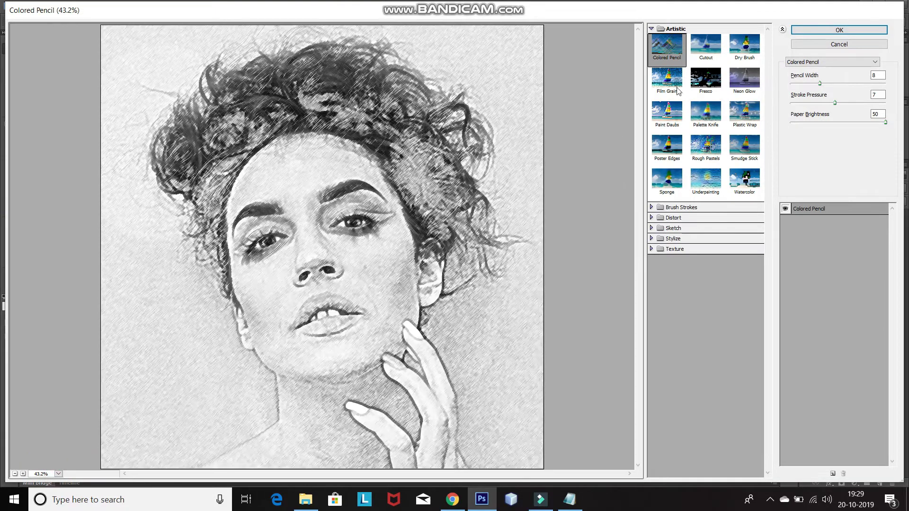
left_click(660, 29)
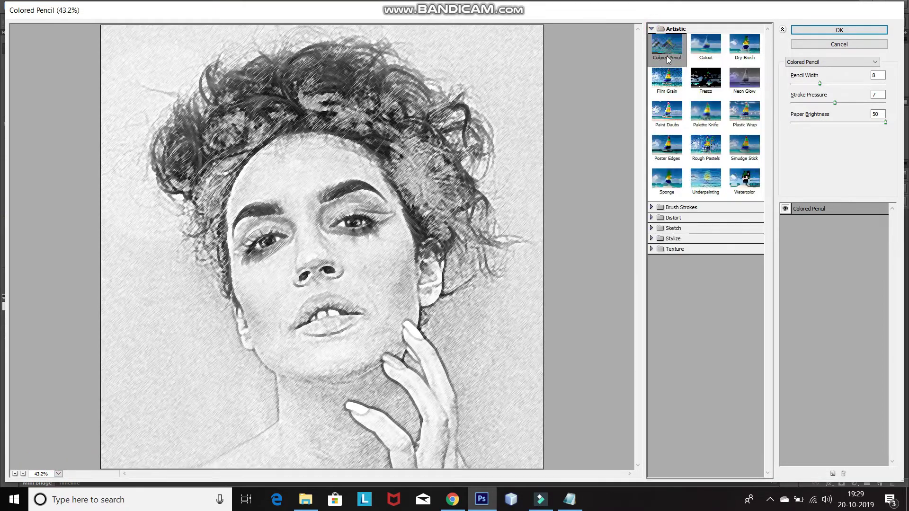
key("alt+Tab")
type("Now set t")
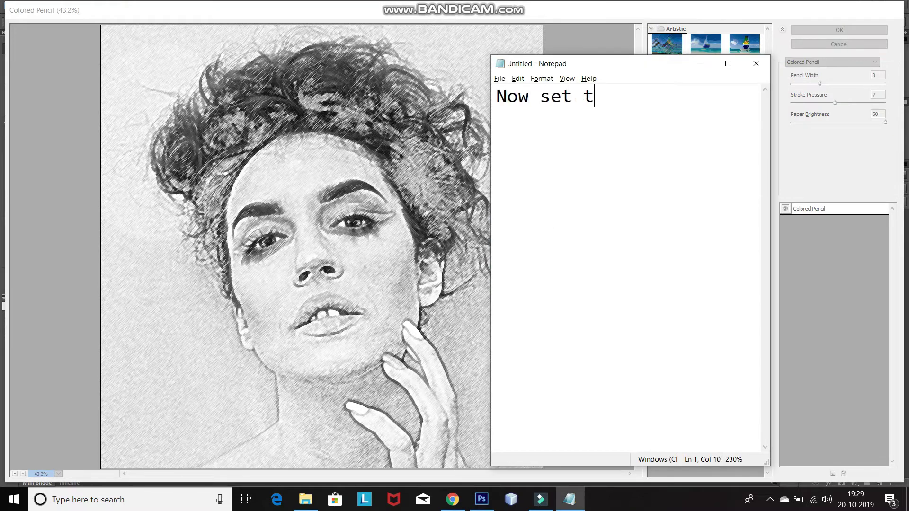
type("he following and click ok")
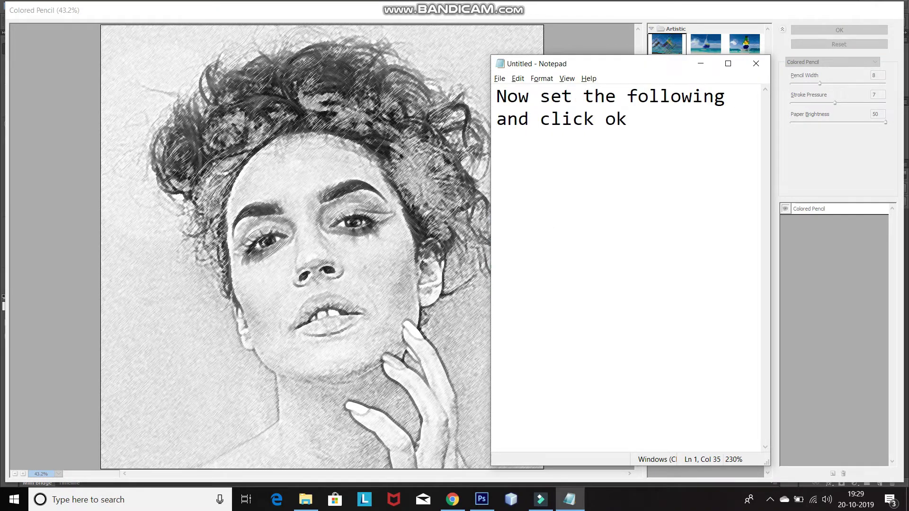
key("alt+Tab")
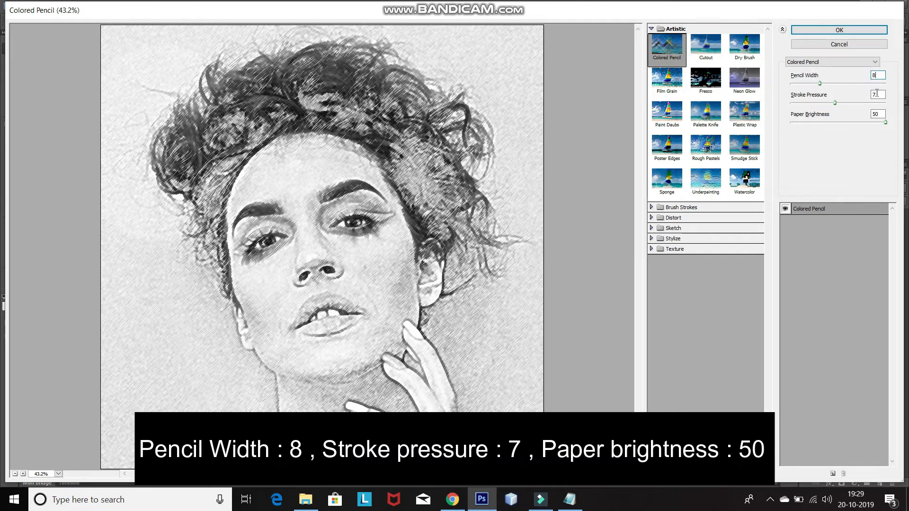
left_click(823, 32)
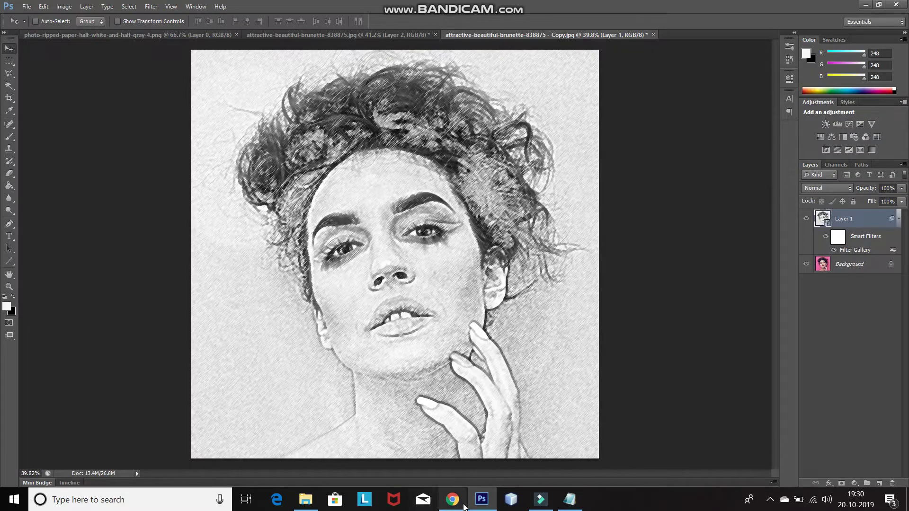
Select the original Background photo layer.
left_click(569, 499)
key("ctrl+a")
type("now make th")
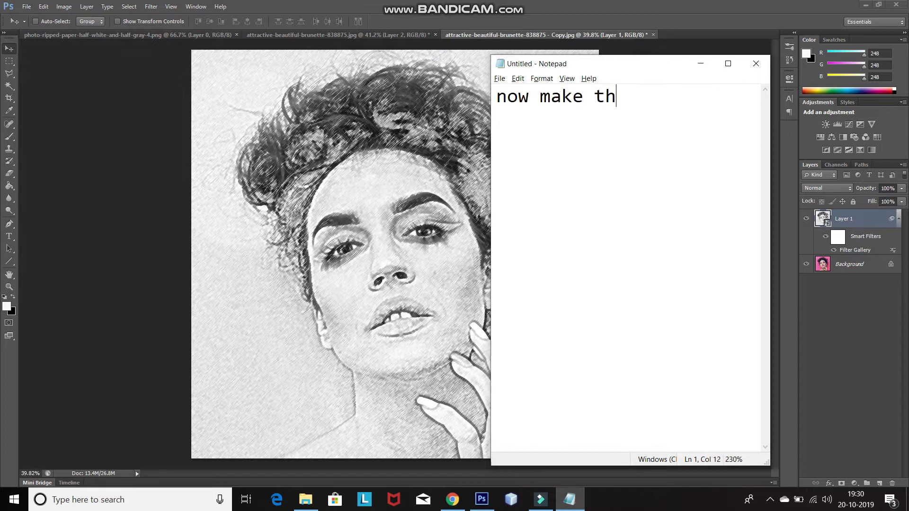
type("e original image la")
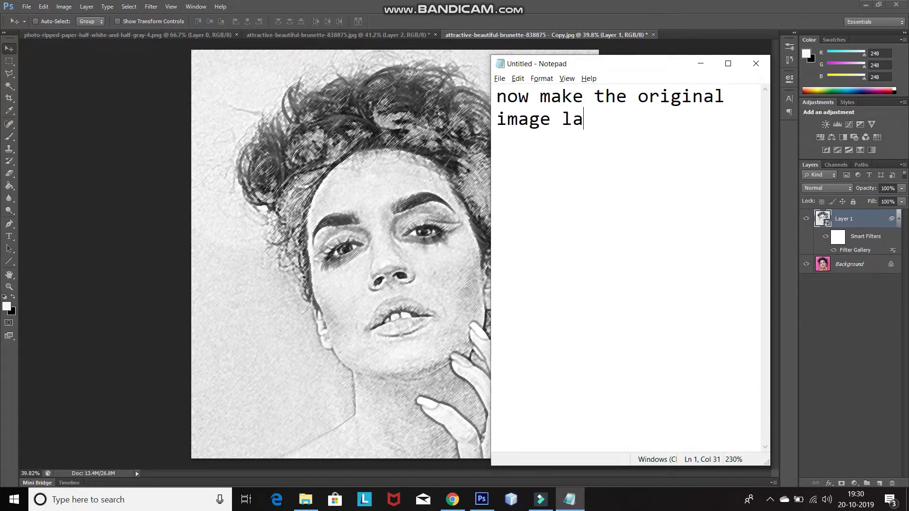
type("yer ae")
key("alt+Tab")
left_click(839, 264)
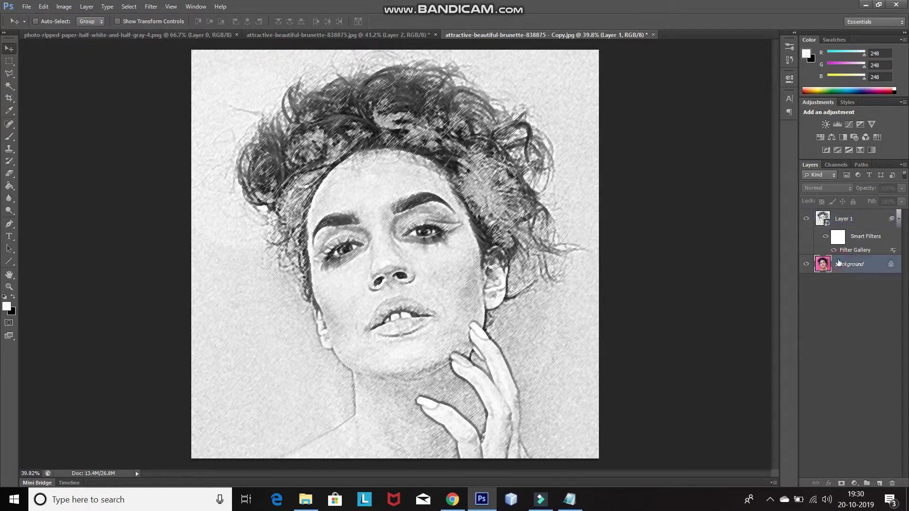
Duplicate the Background layer with Ctrl+J.
key("alt+Tab")
key("ctrl+a")
type("And then press CTR")
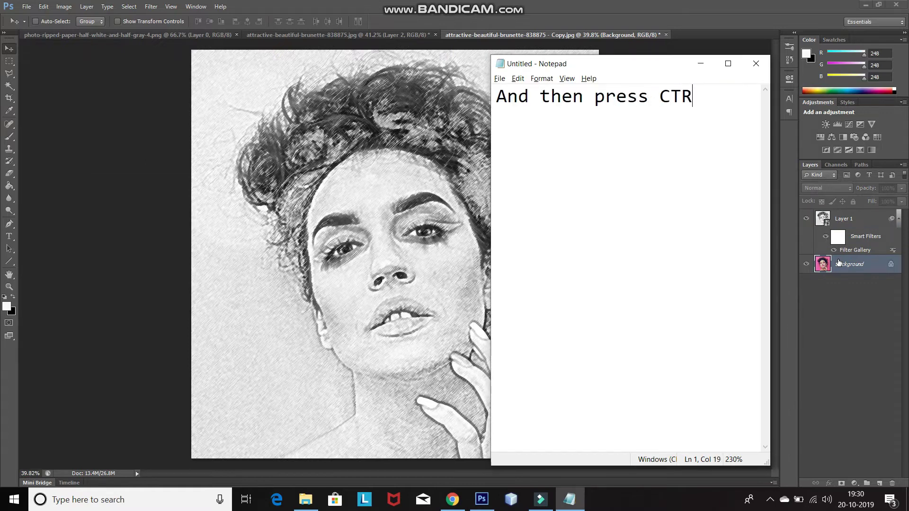
type("L + J to create a d")
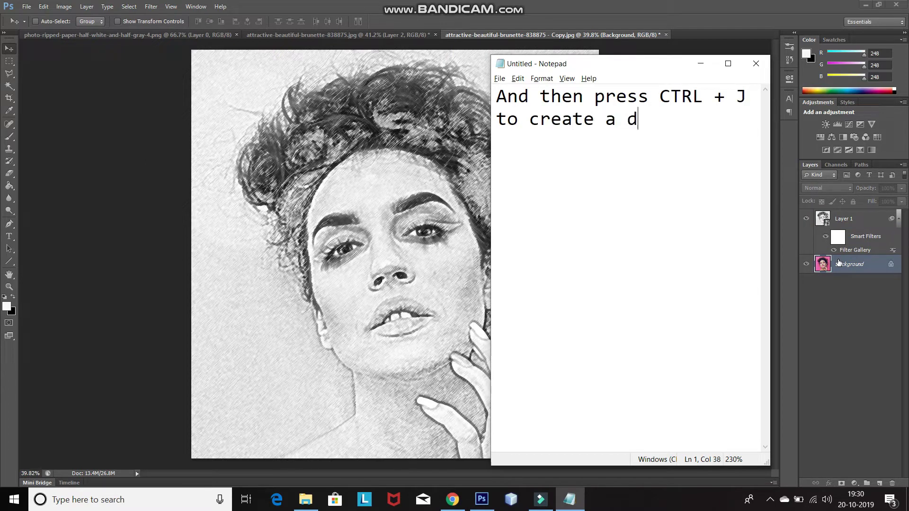
type("uplicatf it")
key("alt+Tab")
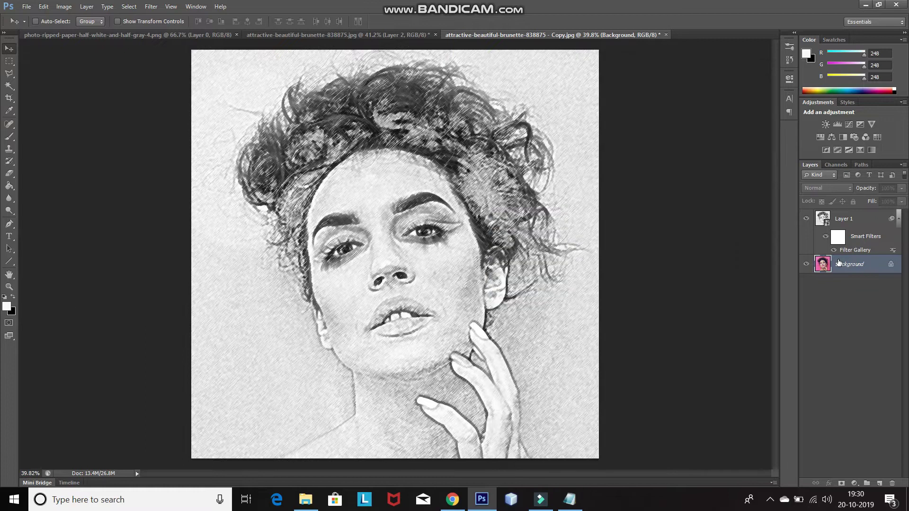
key("ctrl+j")
key("alt+Tab")
Move the Background copy above the sketch layer to the top of the stack.
key("ctrl+a")
type("n")
type("ring the")
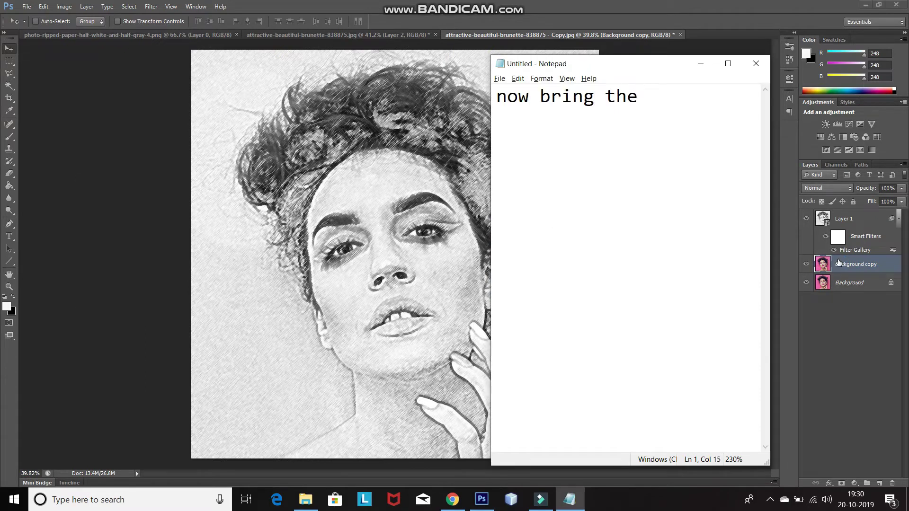
type("duplicate layer ")
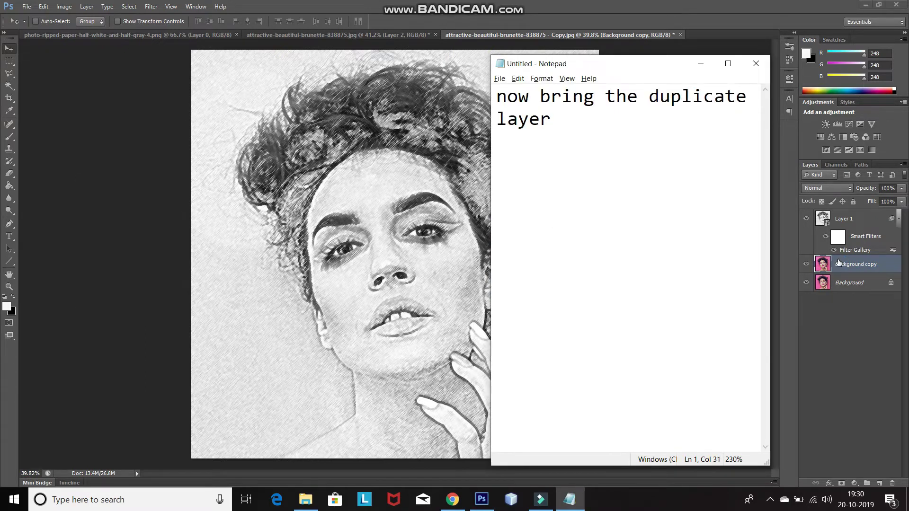
type("he top")
key("alt+Tab")
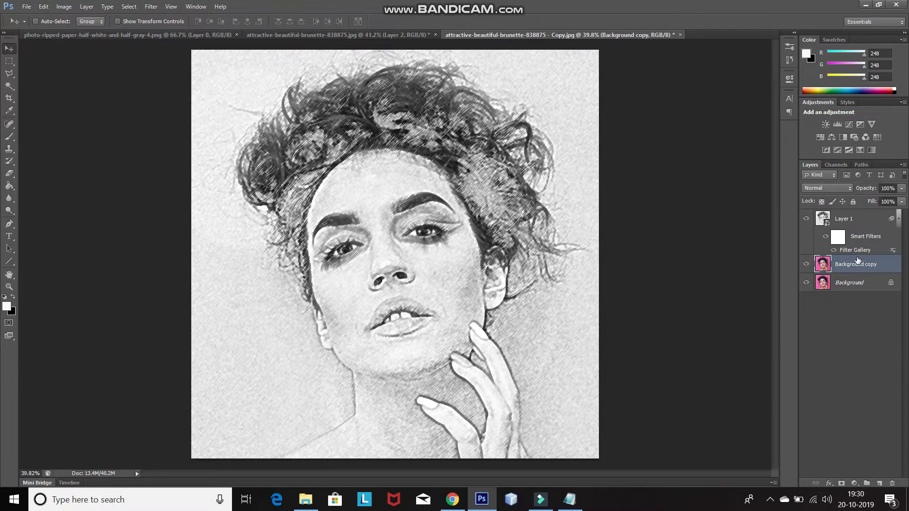
left_click_drag(857, 268, 858, 220)
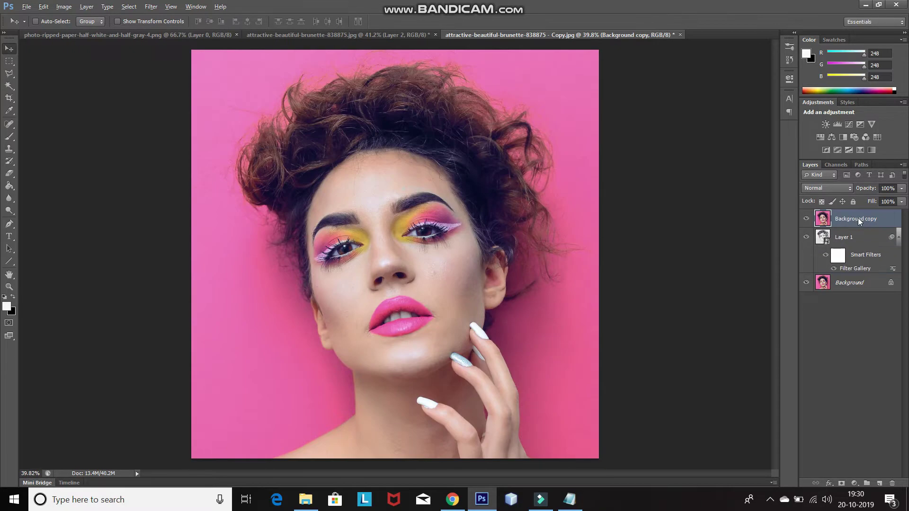
Add a layer mask to the Background copy layer.
key("alt+Tab")
type("a")
key("ctrl+a")
key("BackSpace")
type("Now click on ")
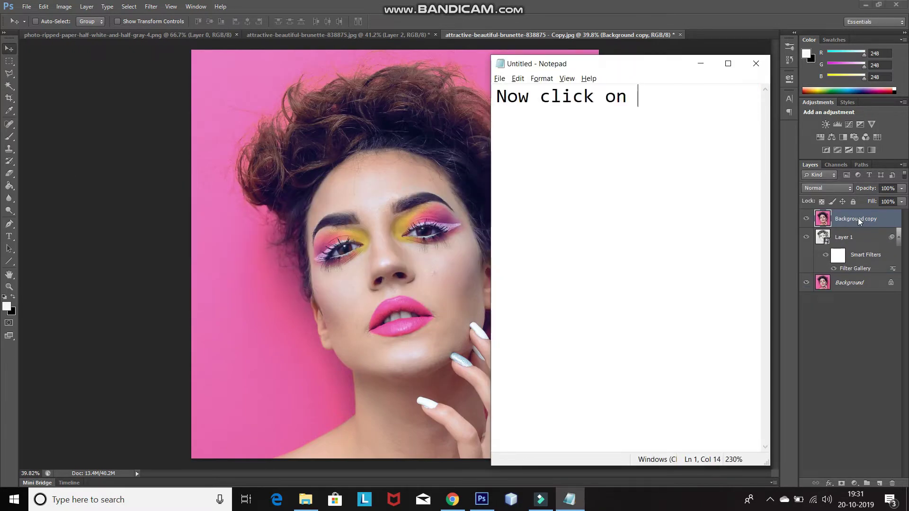
type("add layer mask icon")
key("alt+Tab")
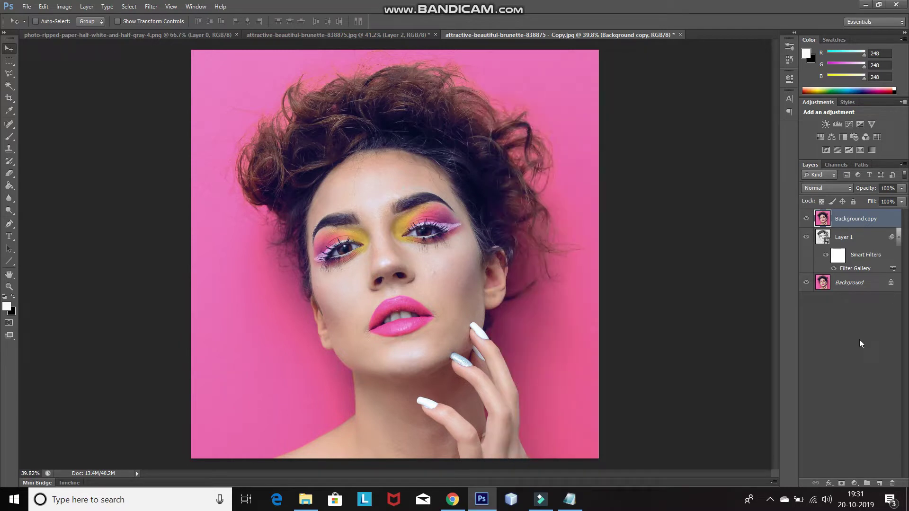
left_click(841, 482)
Select the Brush tool with a large soft round brush.
key("alt+Tab")
key("ctrl+a")
key("BackSpace")
type("Then select brush tool")
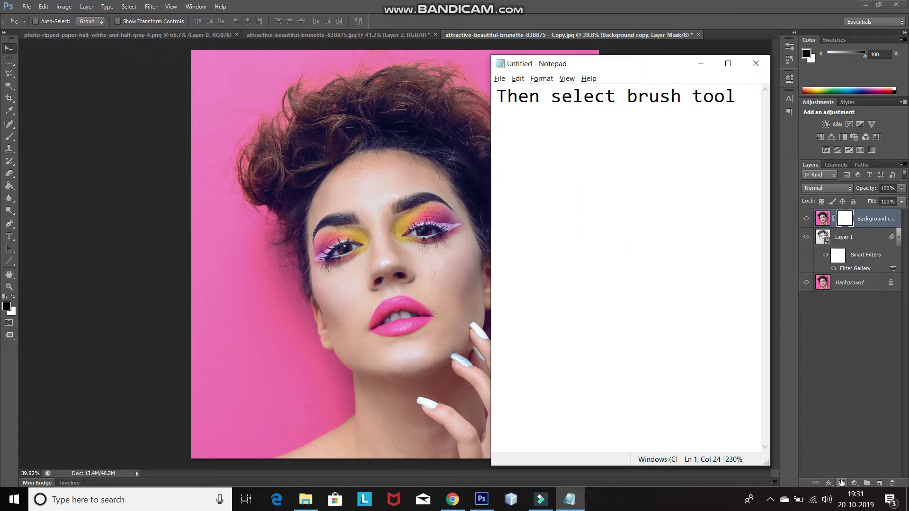
type(" and brush as Sof")
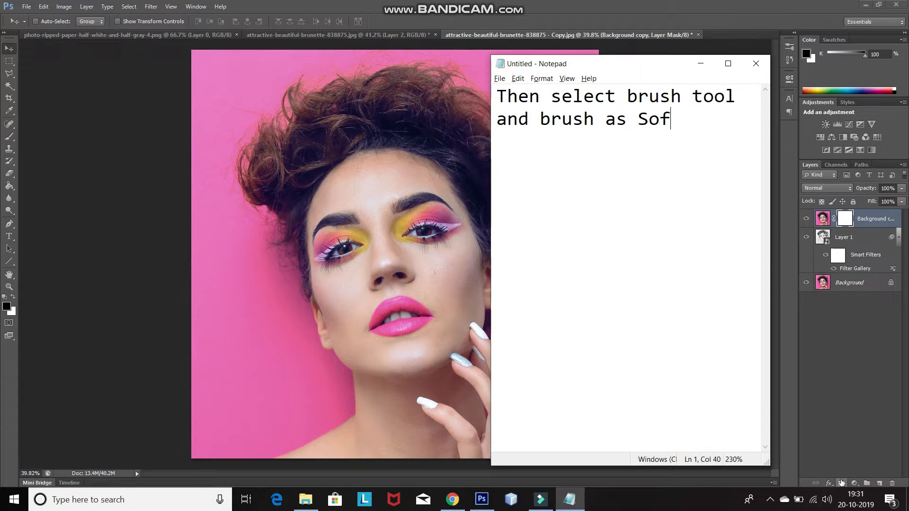
type("nd")
key("alt+Tab")
left_click(9, 138)
right_click(8, 139)
left_click(30, 137)
left_click(48, 21)
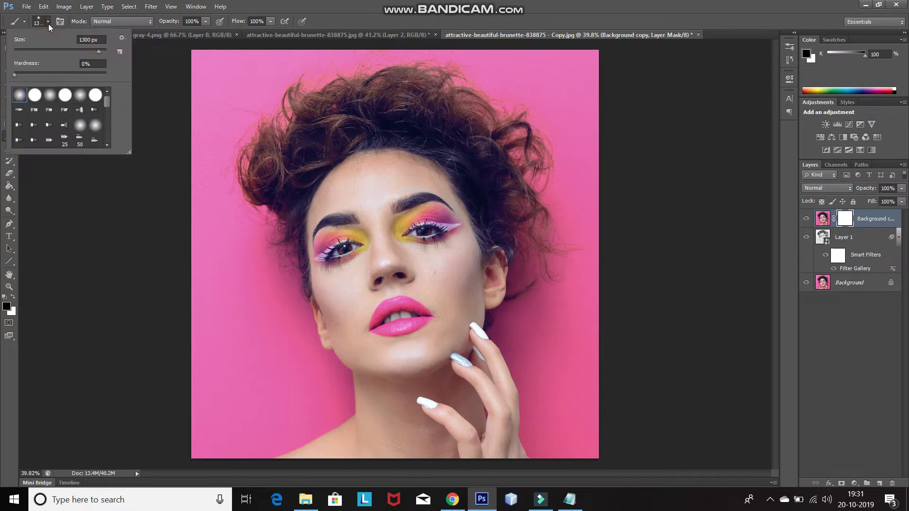
double_click(20, 95)
Set the foreground painting colour to black.
key("alt+Tab")
key("ctrl+a")
key("BackSpace")
type("now make sure th")
type("oregrou")
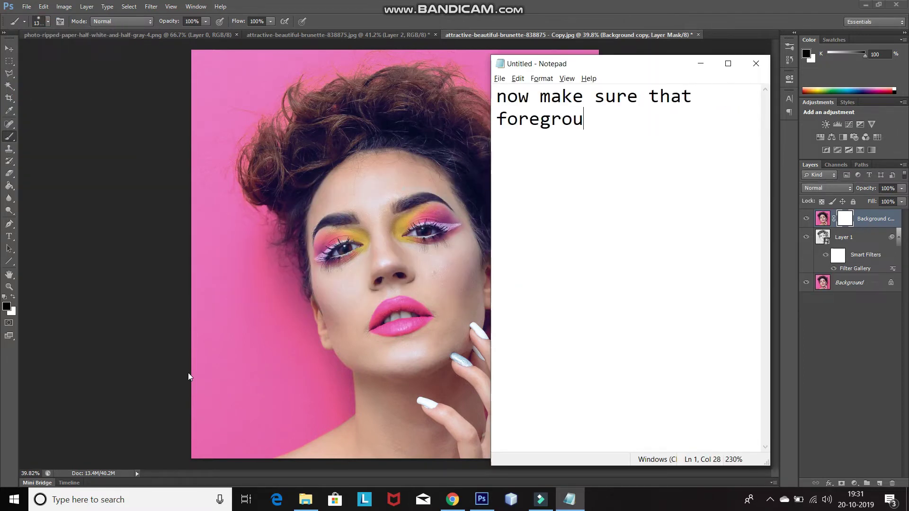
type("nd col")
type(" is bla")
key("alt+Tab")
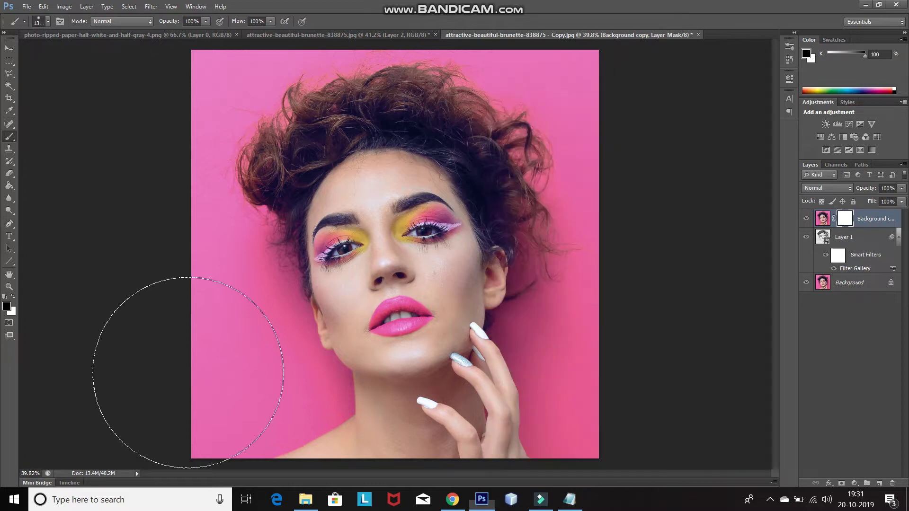
left_click(6, 306)
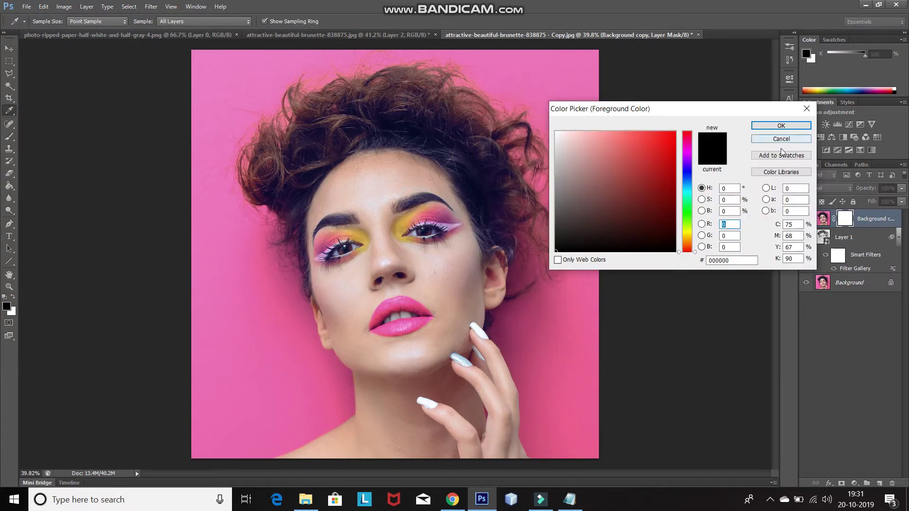
left_click(777, 125)
Paint black over the right half of the mask to reveal the pencil sketch.
key("alt+Tab")
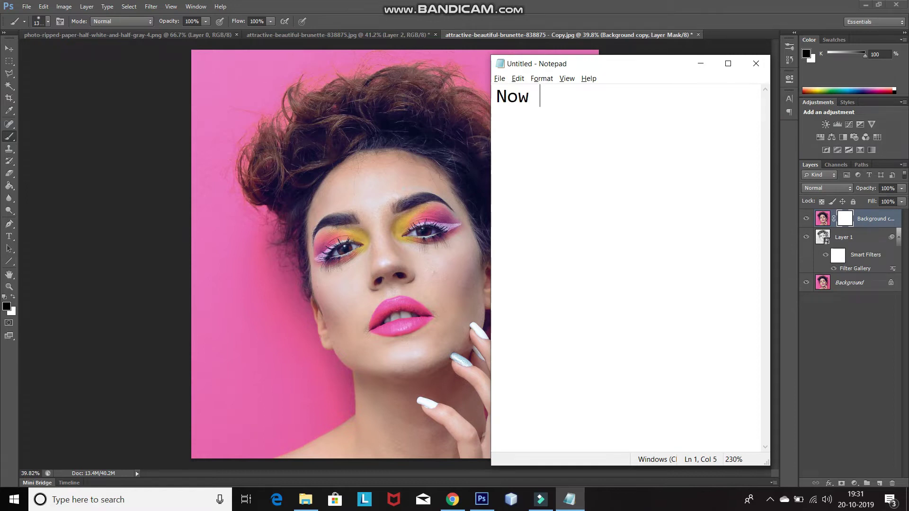
type("using the brush erase the ")
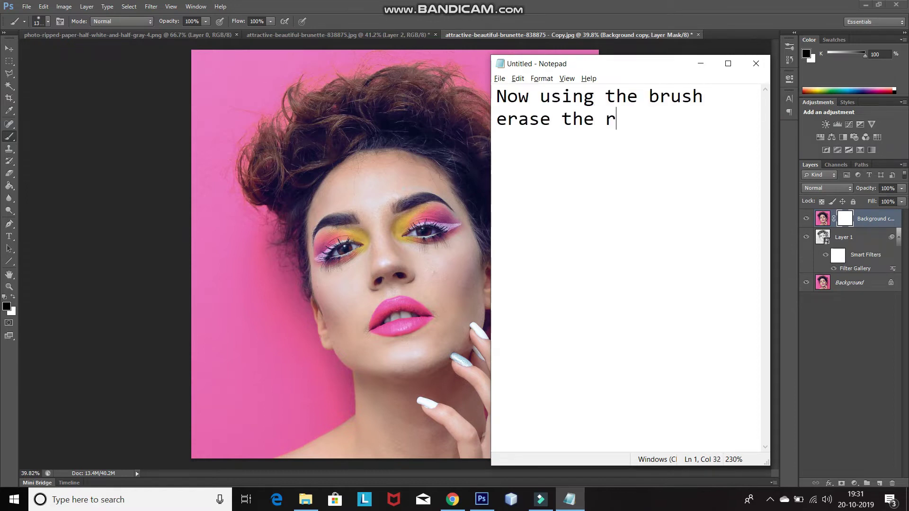
type("right half portion of the image")
left_click(772, 127)
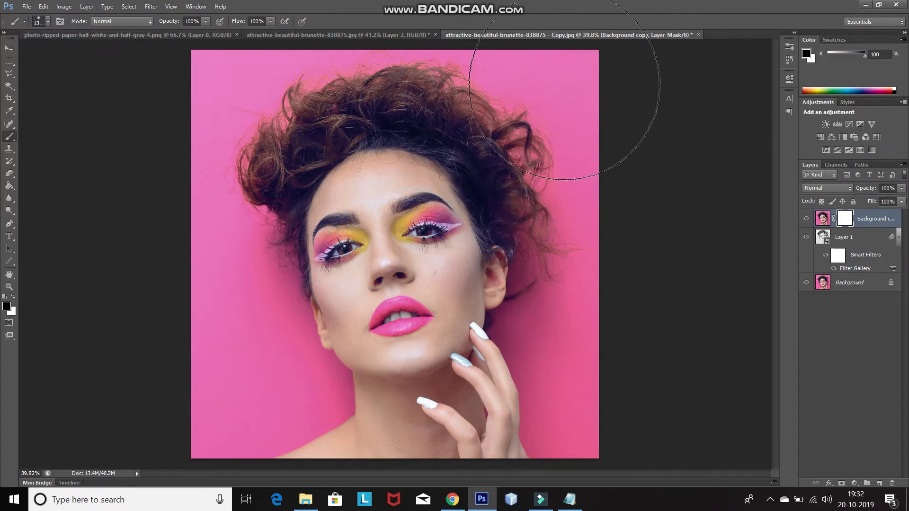
mouse_move(547, 122)
left_mouse_down()
mouse_move(553, 146)
mouse_move(578, 92)
mouse_move(578, 264)
mouse_move(649, 456)
mouse_move(563, 441)
mouse_move(559, 161)
mouse_move(544, 94)
mouse_move(523, 87)
mouse_move(488, 407)
mouse_move(510, 277)
mouse_move(538, 199)
mouse_move(517, 83)
mouse_move(485, 93)
mouse_move(524, 81)
mouse_move(559, 258)
left_mouse_up()
key("bracketright")
key("bracketright")
key("bracketright")
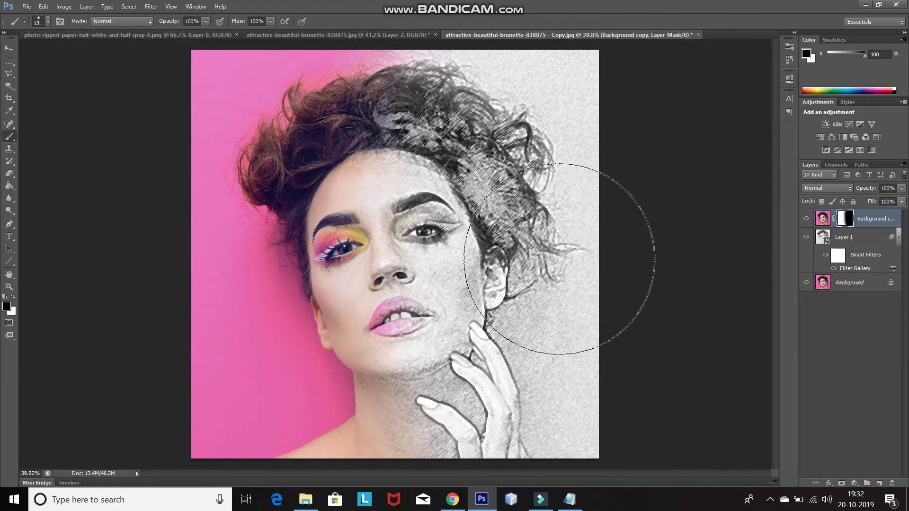
key("alt+Tab")
key("ctrl+a")
key("BackSpace")
Switch to the open torn paper image.
type("Now open any ")
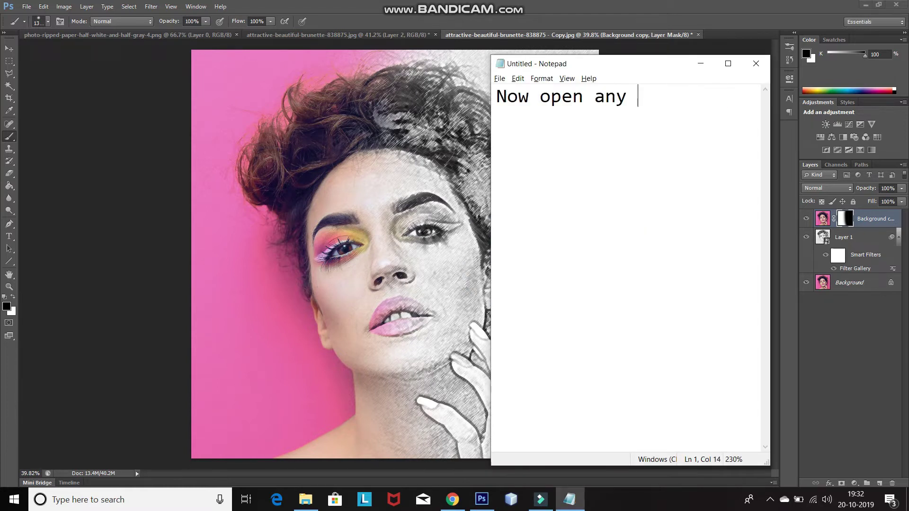
type("torn paper pho")
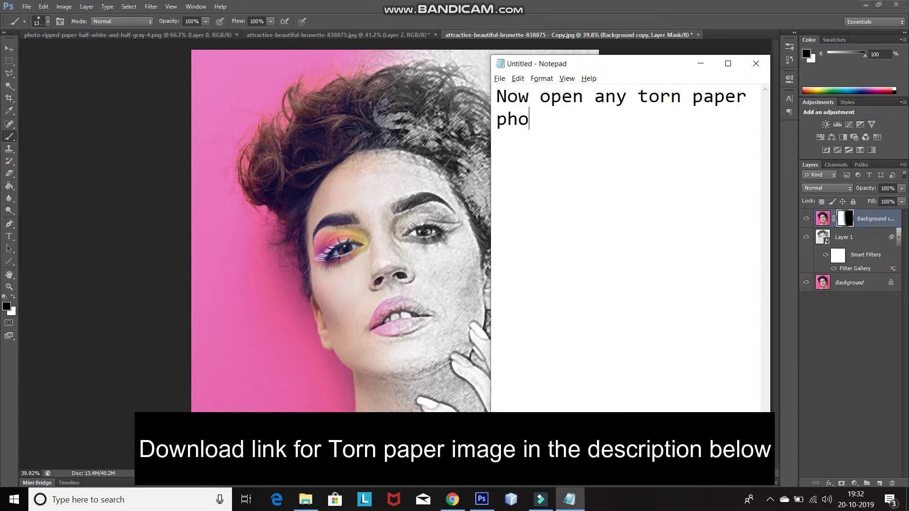
key("alt+Tab")
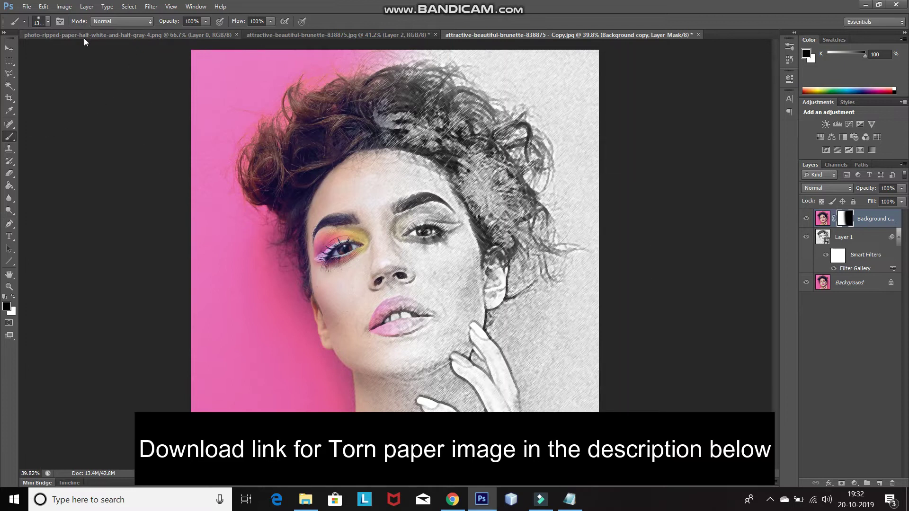
left_click(87, 35)
key("x")
Select the torn paper area with the Magic Wand tool.
key("alt+Tab")
key("ctrl+a")
type("N")
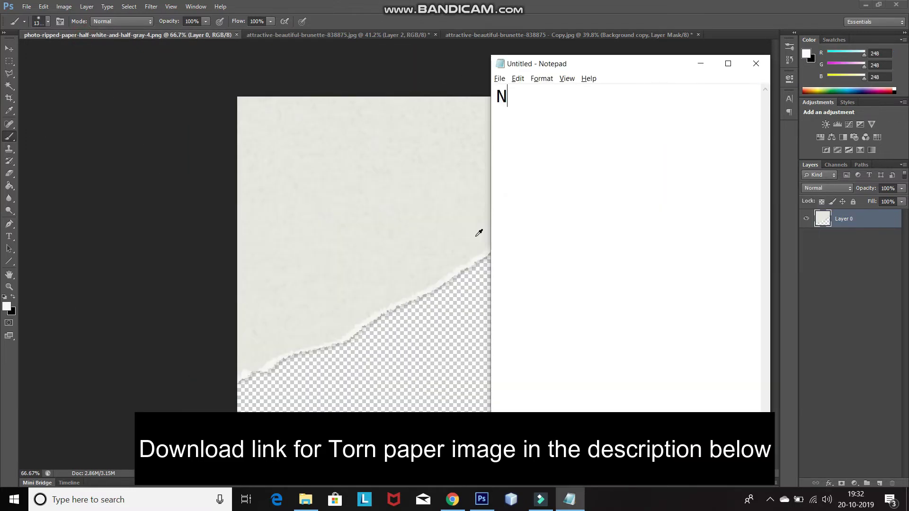
type("ow select the torn ")
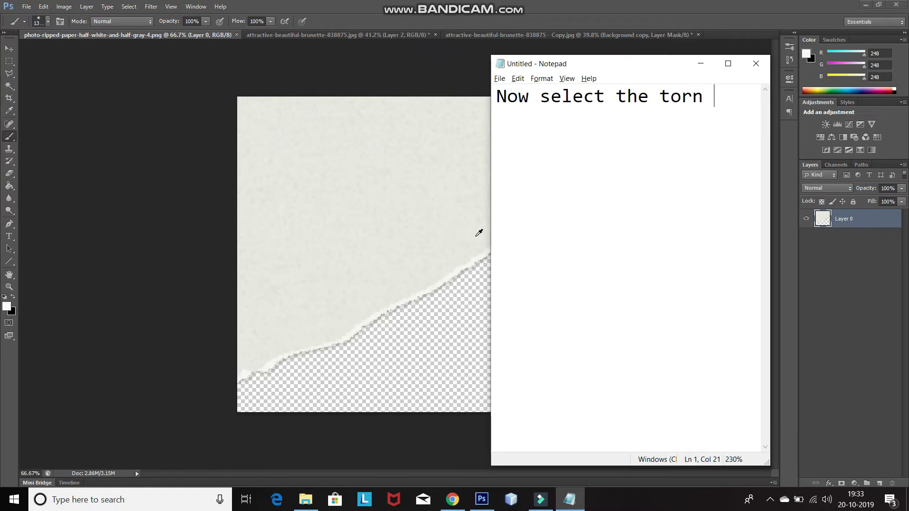
type("tion of thepaper ")
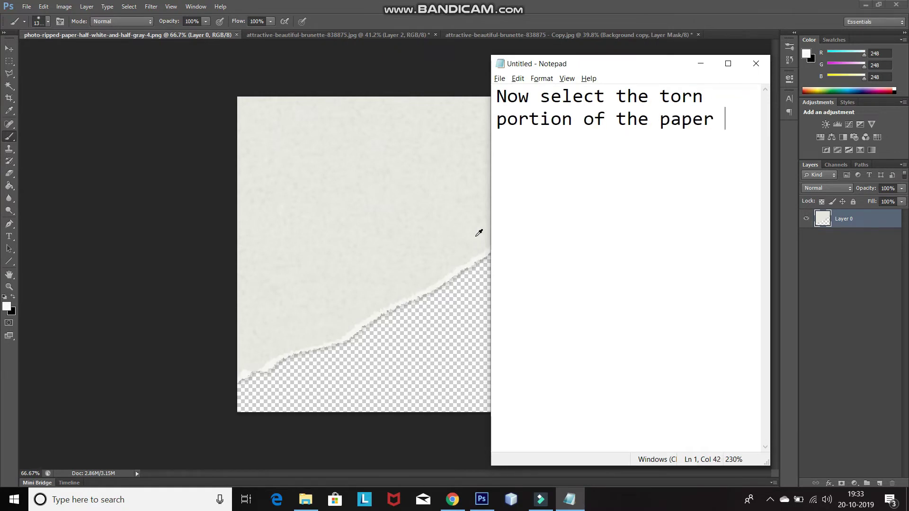
type("using Magic wand tool or Quick sele")
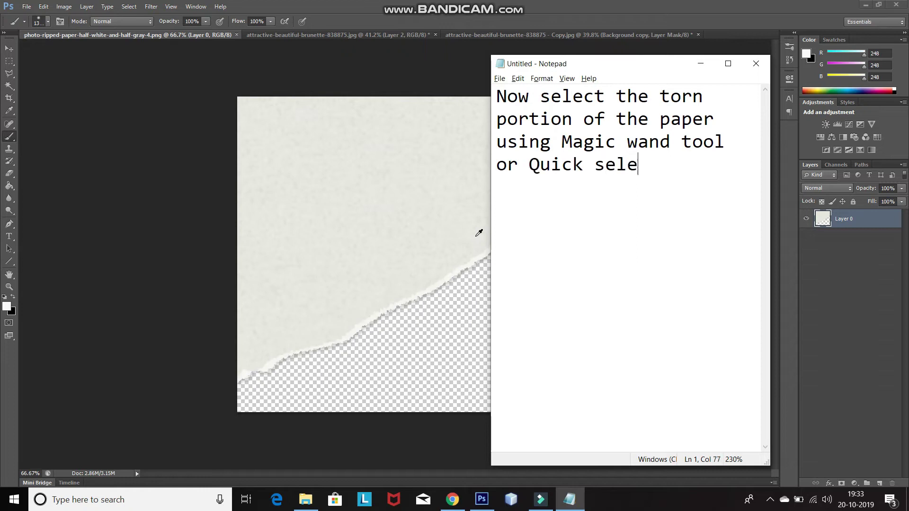
type("ction too")
key("alt+Tab")
left_click(15, 86)
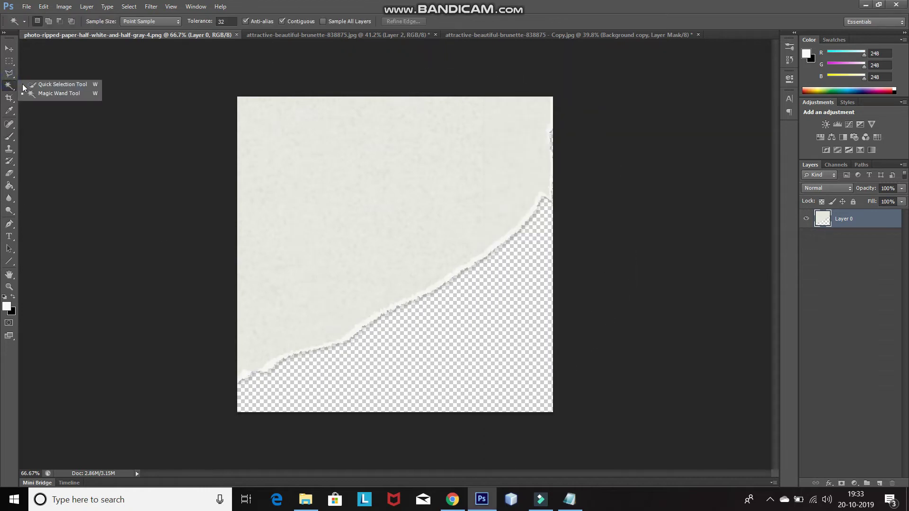
left_click(43, 95)
left_click(332, 209)
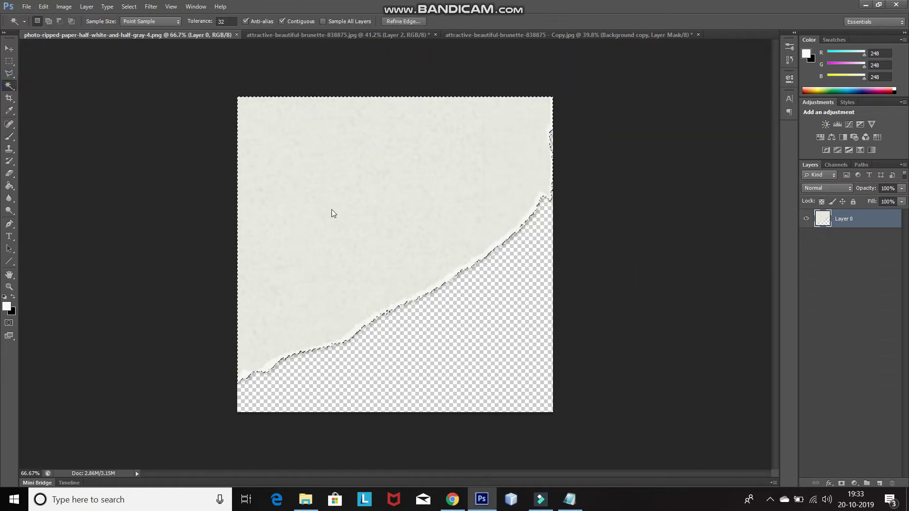
Copy the paper selection with Ctrl+C and return to the portrait copy document.
key("alt+Tab")
key("ctrl+a")
type("Now press CT")
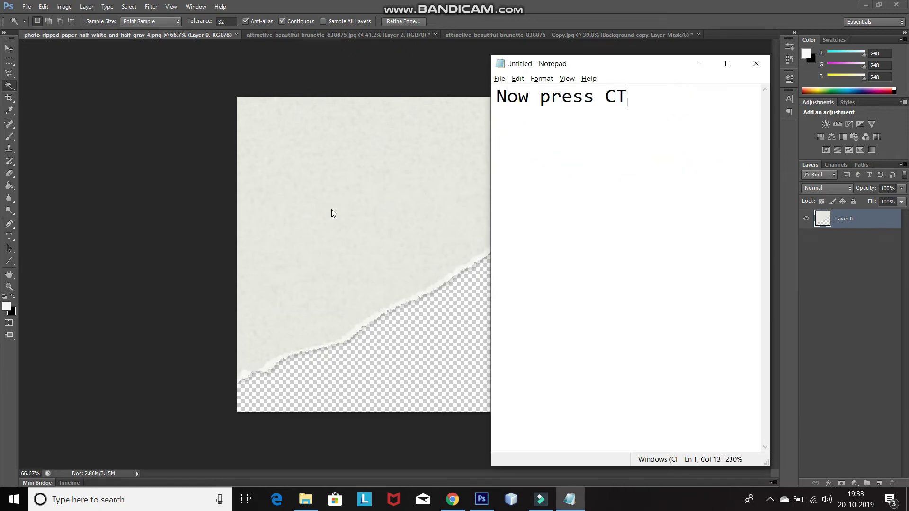
type("RL + C and then go to our image")
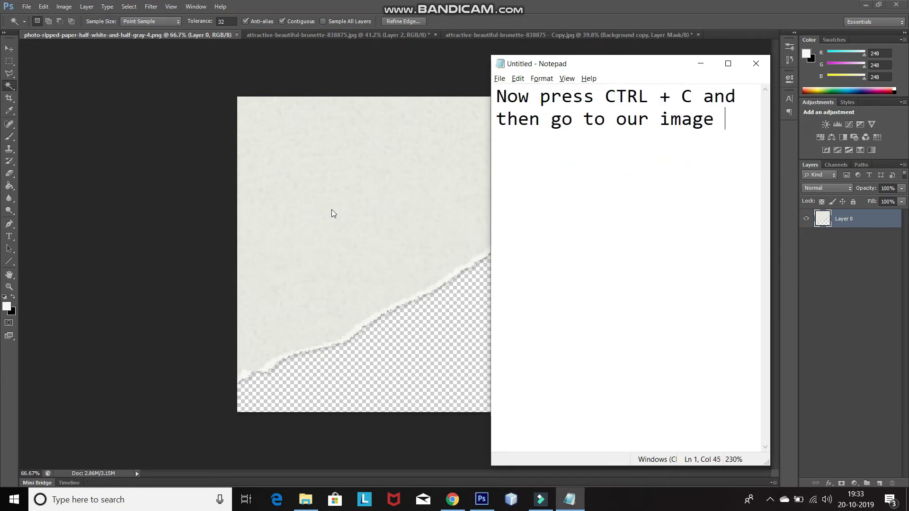
type("ab")
key("alt+Tab")
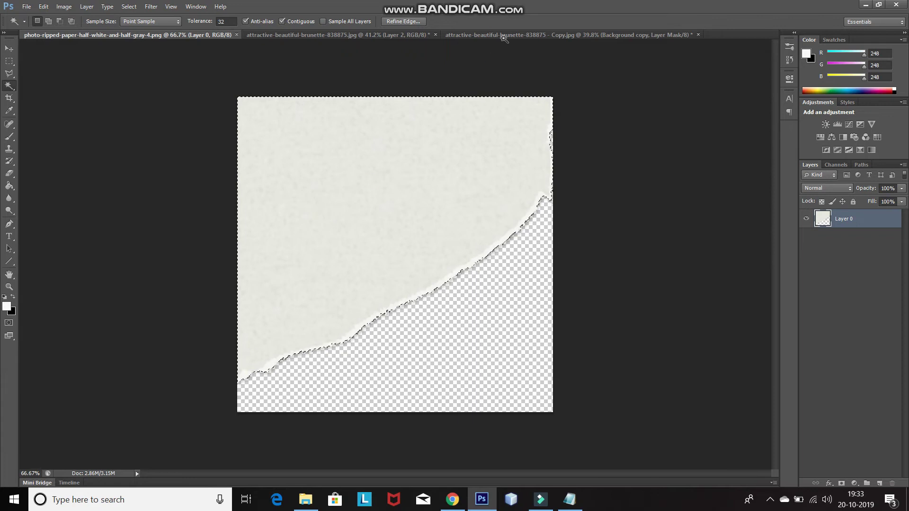
left_click(504, 36)
Paste the torn paper into the portrait as a new layer.
key("alt+Tab")
key("ctrl+a")
key("BackSpace")
type("Then press V over here to paste")
key("alt+Tab")
key("ctrl+v")
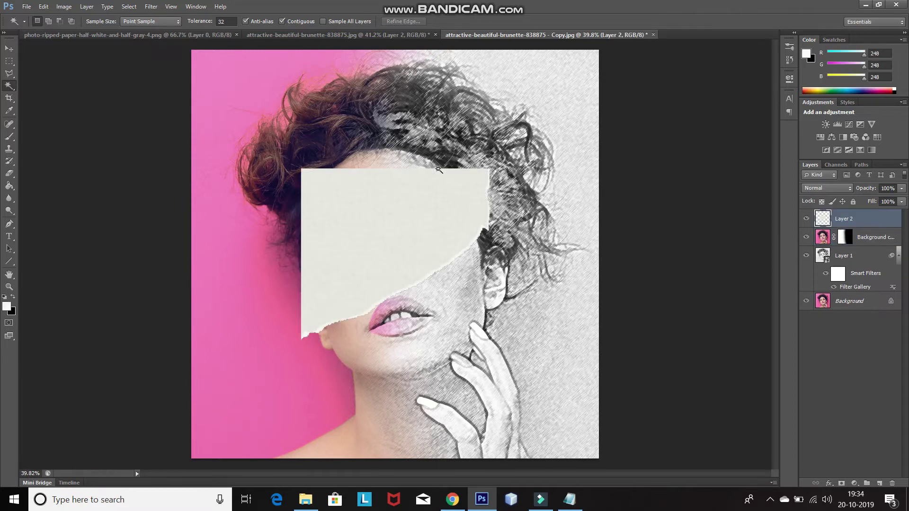
Rotate and enlarge the pasted paper over the face's right half, then commit.
key("alt+Tab")
key("ctrl+a")
key("BackSpace")
type("Now press CTRL + T")
type("d ")
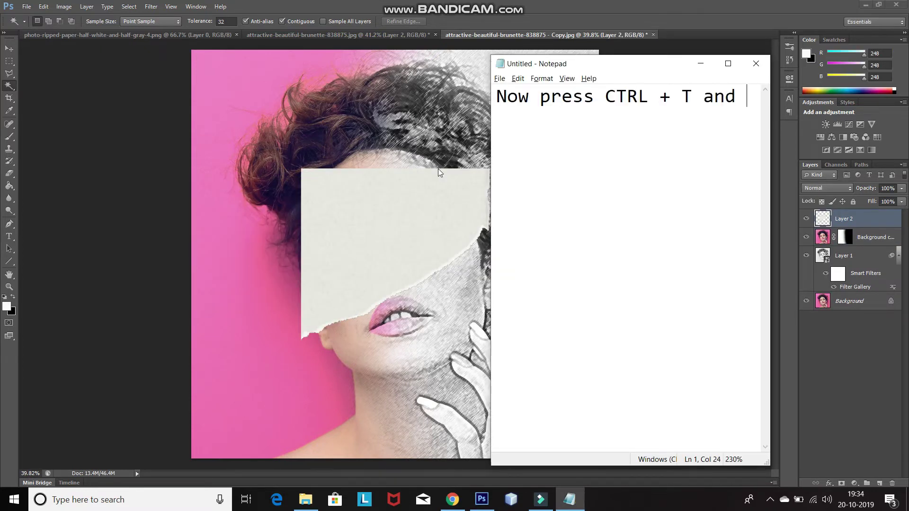
type("scale and rotate the ima")
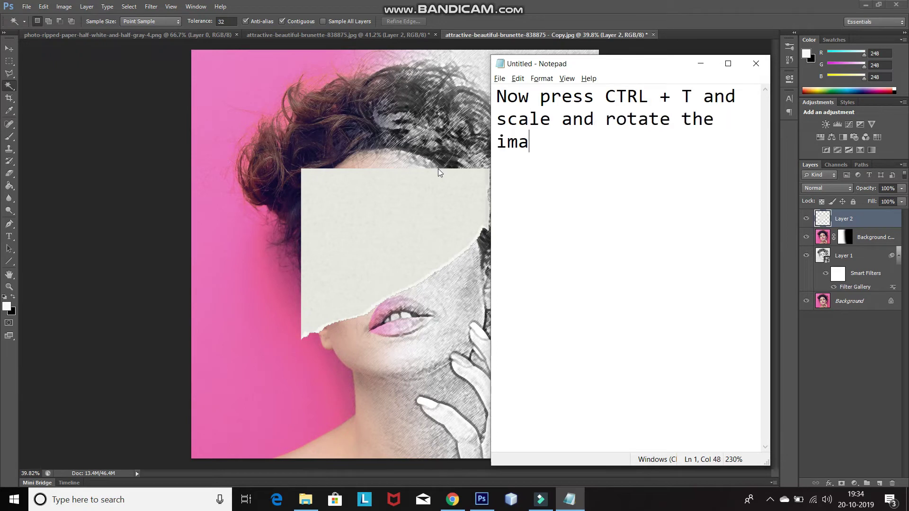
type("ge to make i")
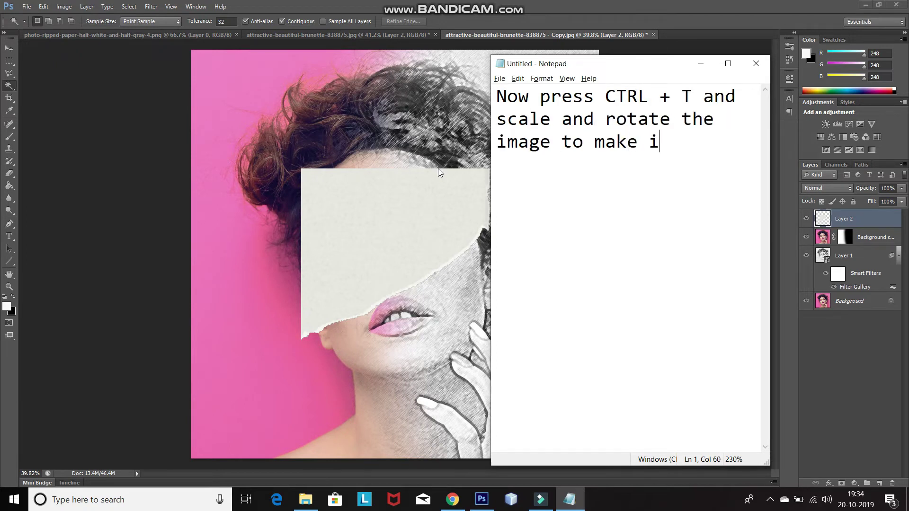
type("t fit in the layer")
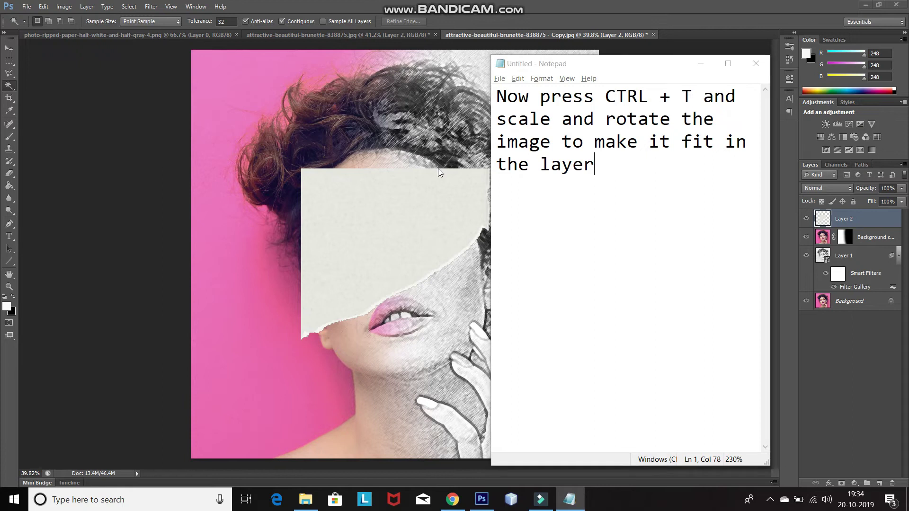
key("alt+Tab")
key("ctrl+t")
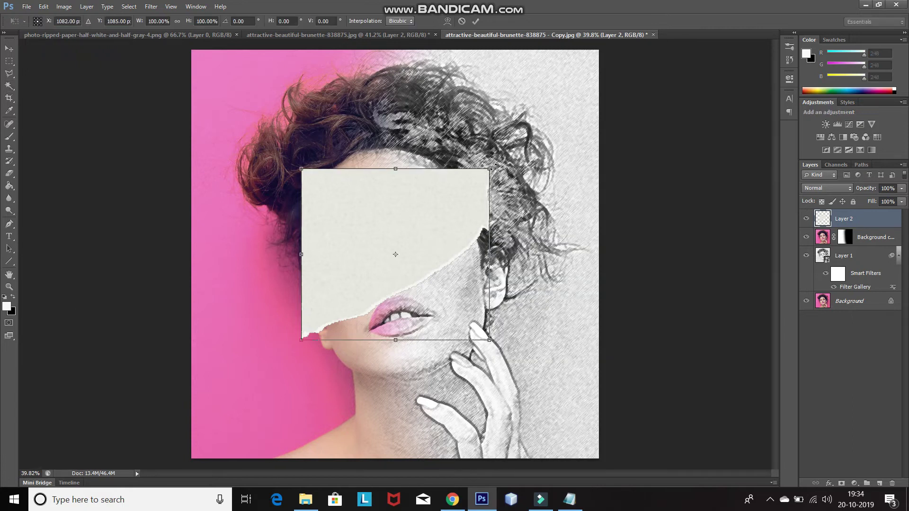
mouse_move(509, 233)
left_mouse_down()
mouse_move(466, 332)
mouse_move(379, 343)
left_mouse_up()
mouse_move(379, 347)
left_mouse_down()
mouse_move(419, 212)
mouse_move(651, 160)
mouse_move(759, 104)
mouse_move(763, 76)
left_mouse_up()
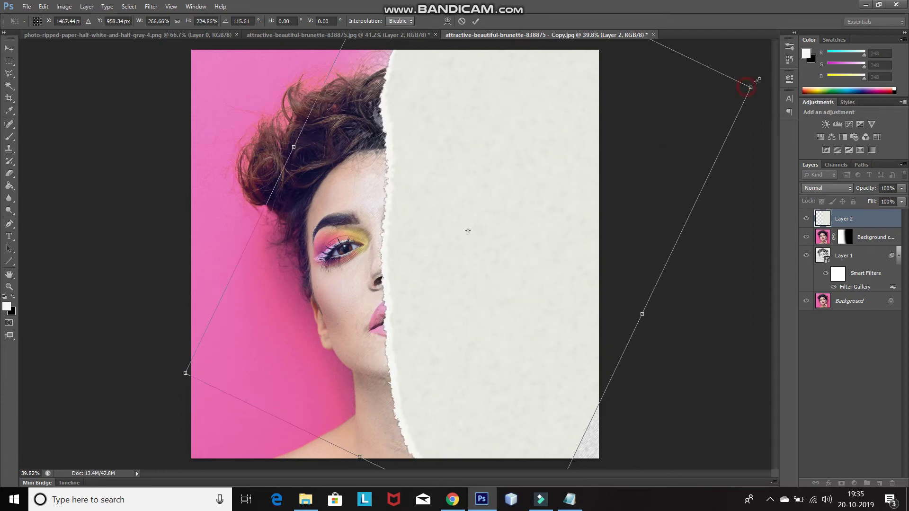
left_click(473, 22)
Clip the torn-paper Layer 2 to the layer below with Create Clipping Mask.
key("alt+Tab")
key("ctrl+a")
type("Now ")
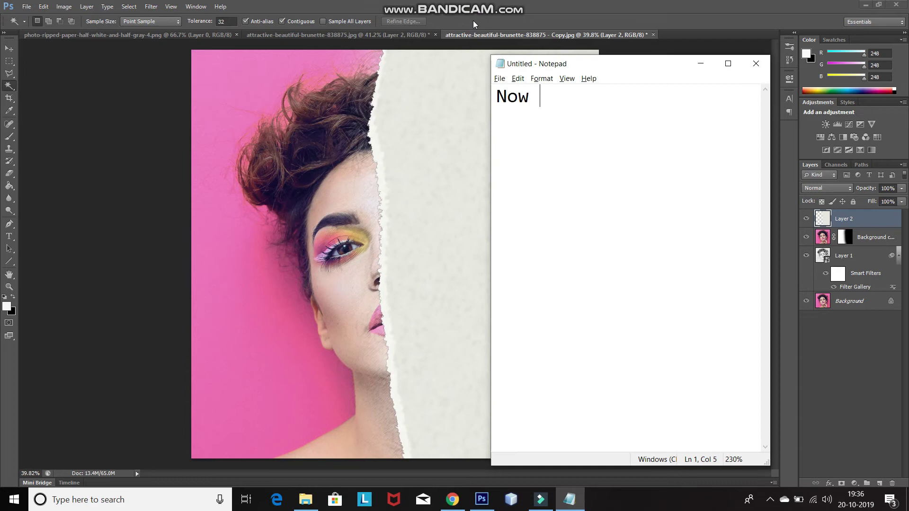
type("right click on the paper layer and select Create clipping mask over there")
left_click(700, 64)
right_click(882, 227)
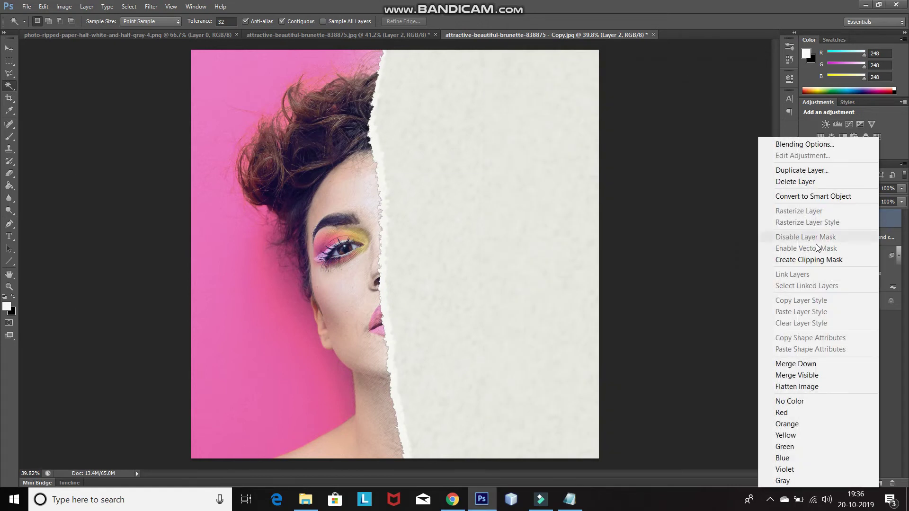
left_click(811, 259)
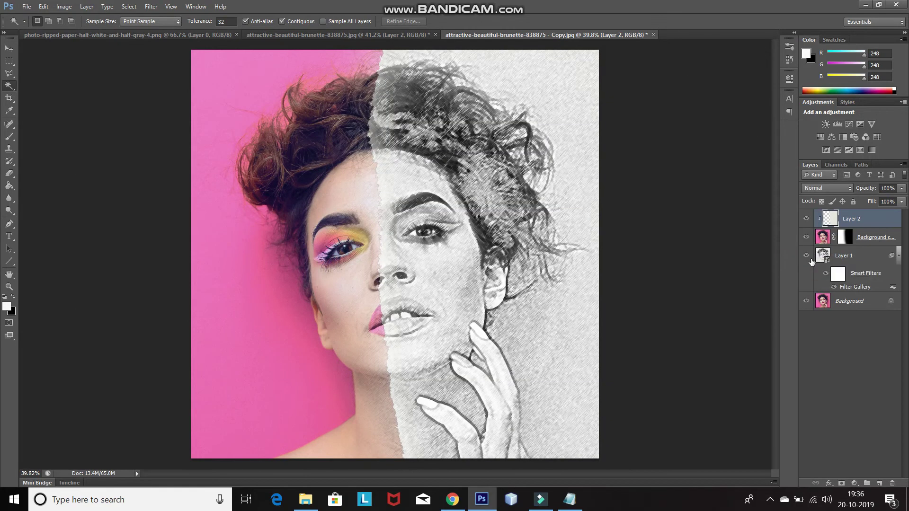
key("alt+Tab")
key("ctrl+a")
key("BackSpace")
Note the next instruction about Blending Options, then open Blending Options for the torn-paper layer.
type("This looks good")
key("alt+Tab")
key("alt+Tab")
key("ctrl+a")
type("Now click on add ")
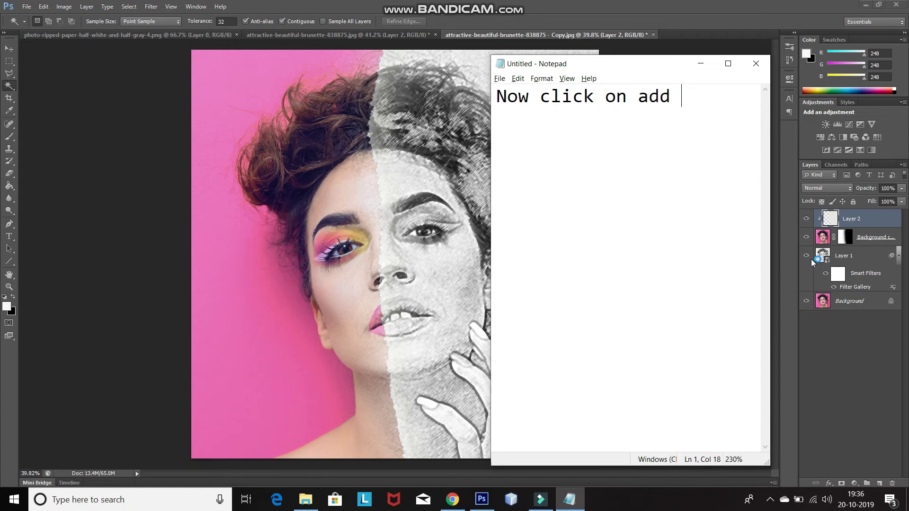
type("layer style icon and select B")
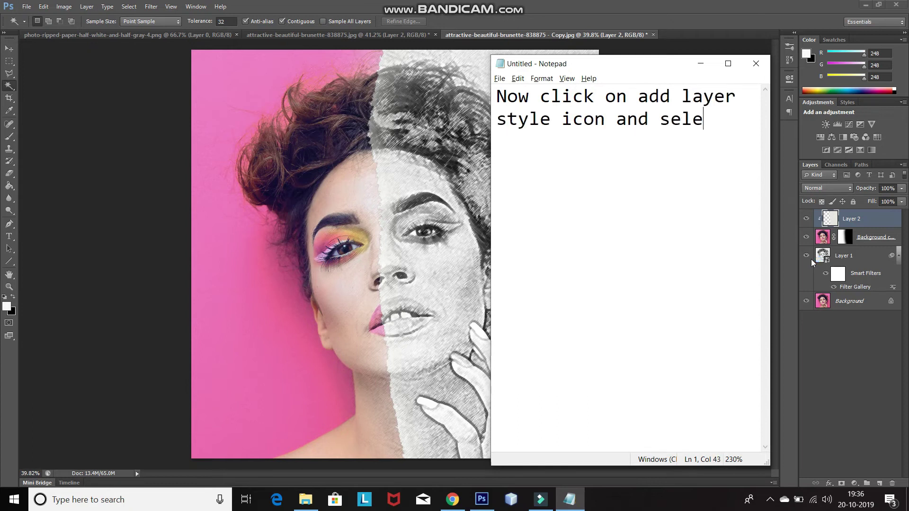
type("lending options over ther")
key("alt+Tab")
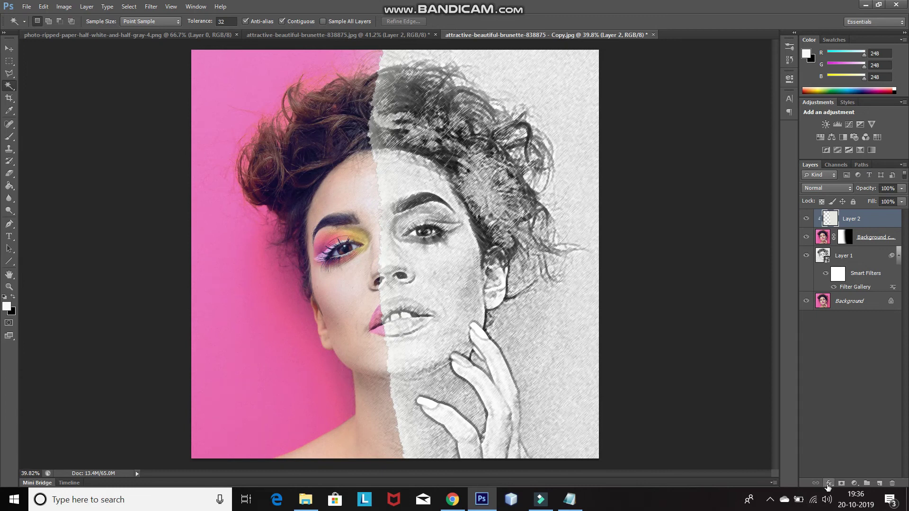
left_click(828, 483)
left_click(819, 356)
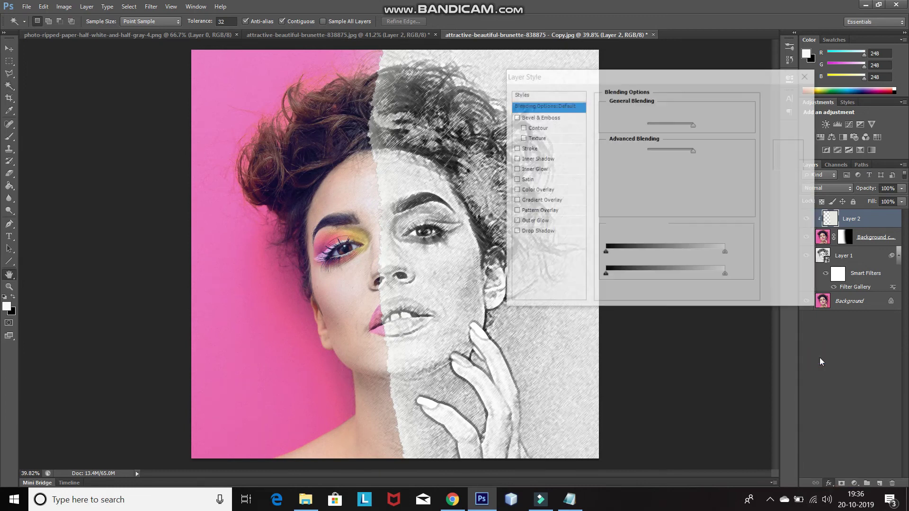
Replace the on-screen note with 'Now click on Drop shadow and set the following'.
key("alt+Tab")
key("ctrl+a")
type("Now click on Drop shadow and set the following")
key("alt+Tab")
Apply a Multiply Drop Shadow with 75% opacity, distance 10 and spread 10.
left_click(544, 231)
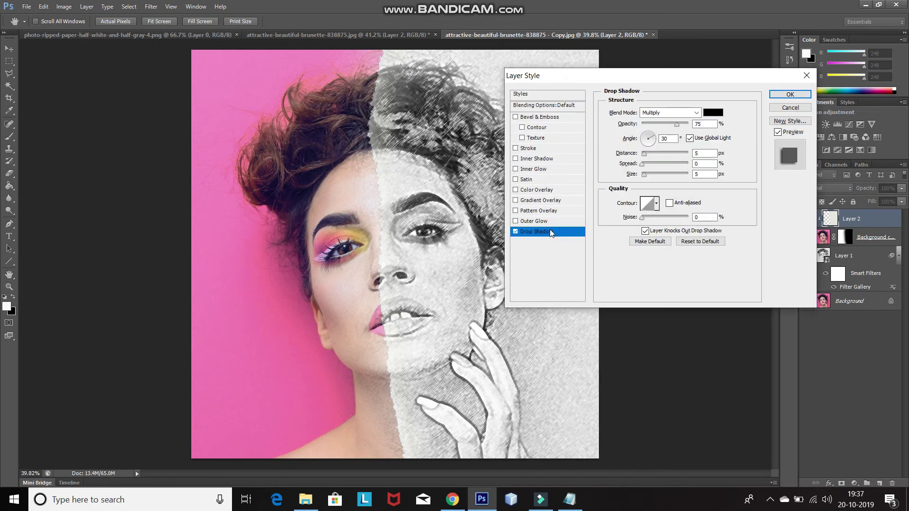
left_click(705, 124)
double_click(704, 152)
type("10")
left_click(707, 164)
type("10")
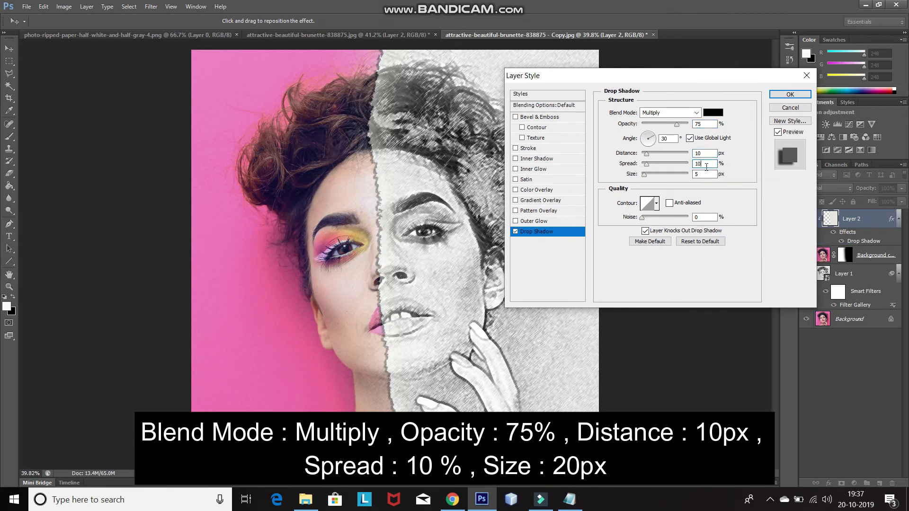
type("20")
left_click(780, 96)
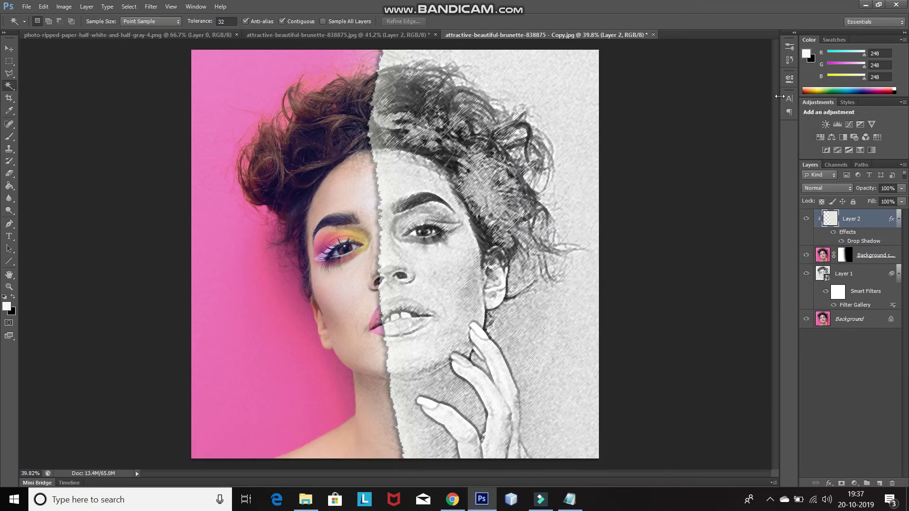
key("alt+Tab")
key("BackSpace")
type("So now this look")
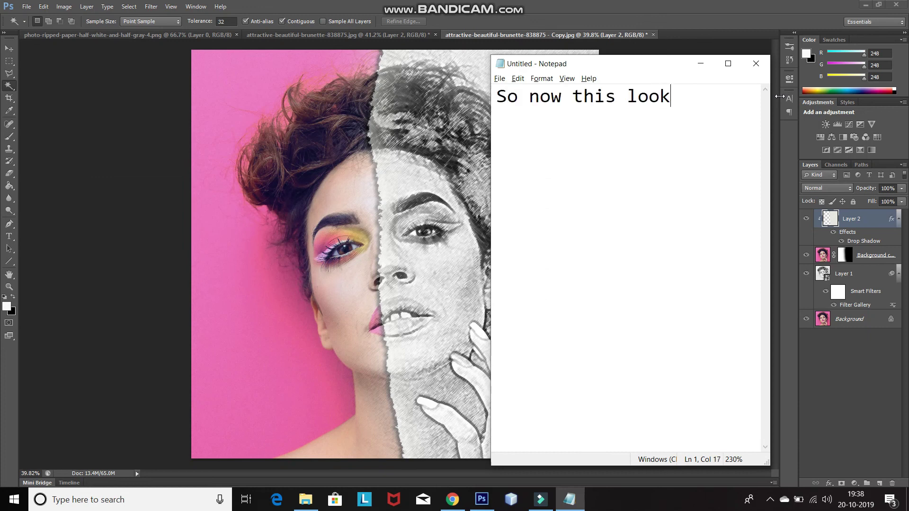
type("ood")
key("alt+Tab")
key("alt+Tab")
key("ctrl+a")
type("So tha")
type("e final ima")
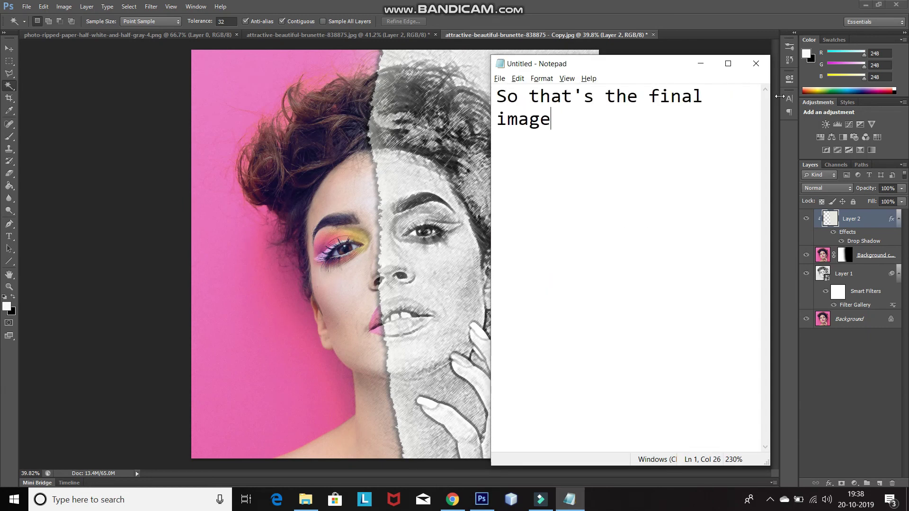
key("alt+Tab")
key("alt+Tab")
key("ctrl+a")
type("So tha'")
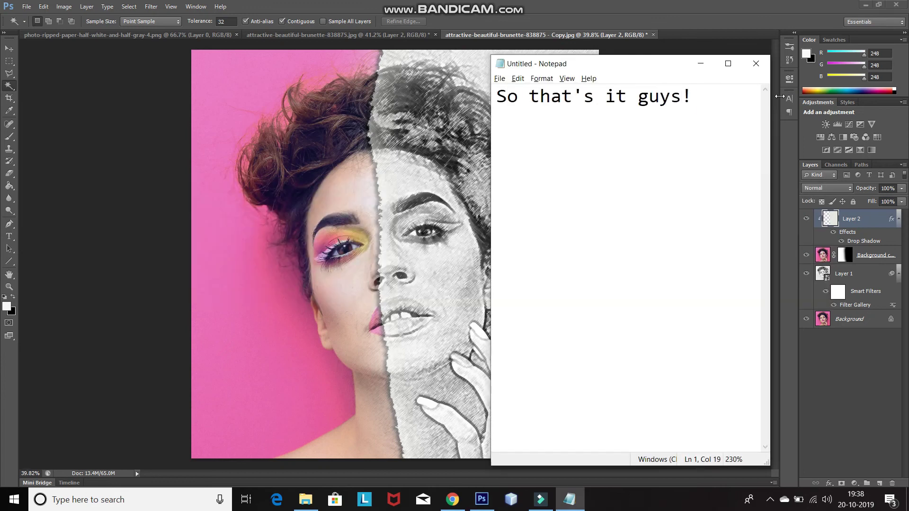
key("ctrl+a")
type("no")
type(" guys ")
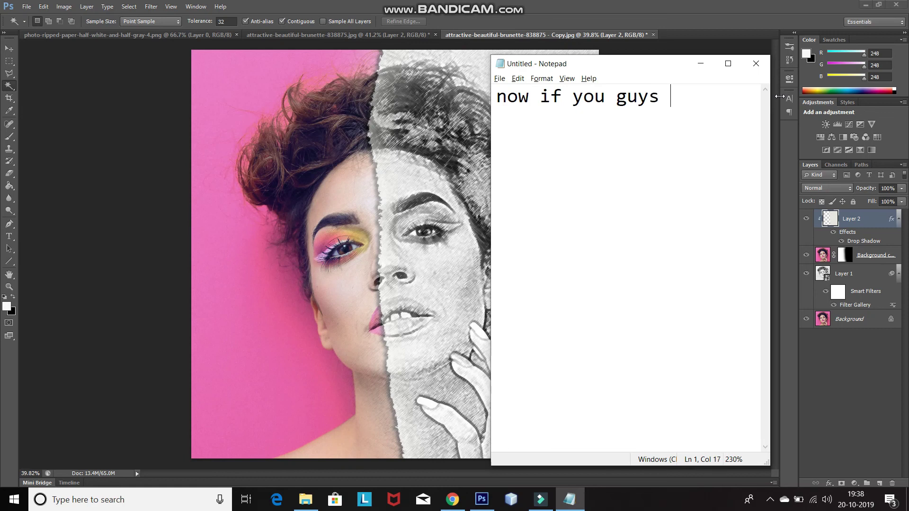
type("liked the video then hit the")
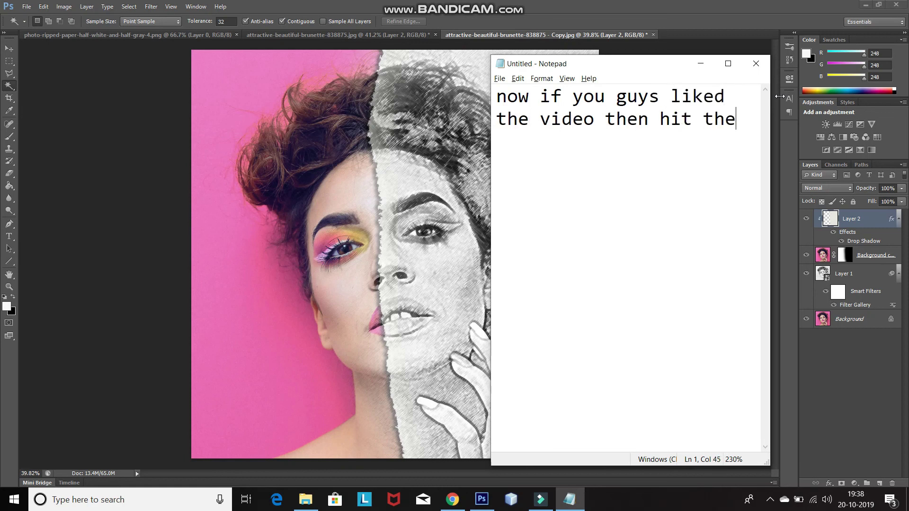
type(" like button also share it to the ones")
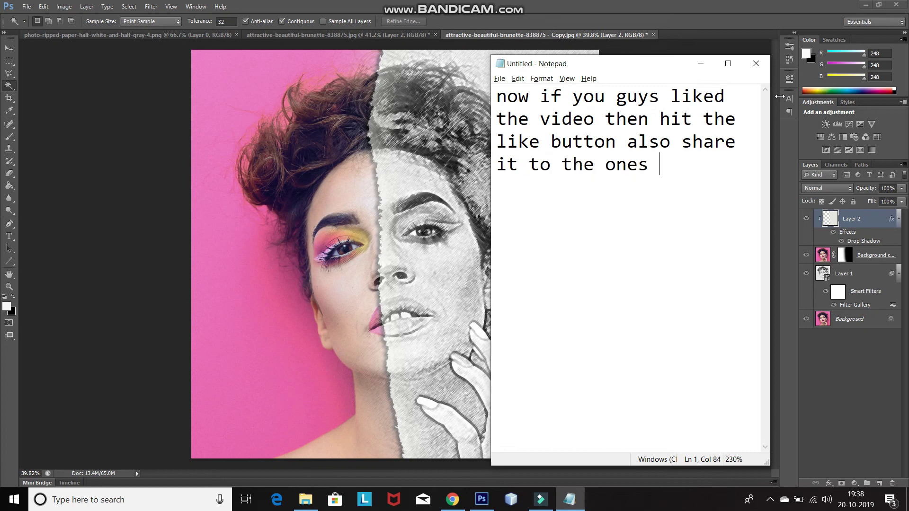
type("who might be interested in such videos")
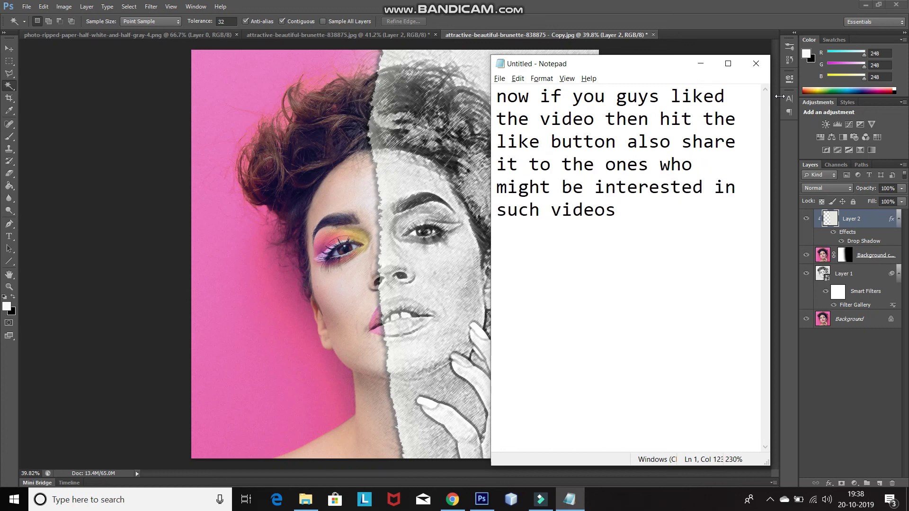
type(" !")
key("ctrl+a")
type("And sub")
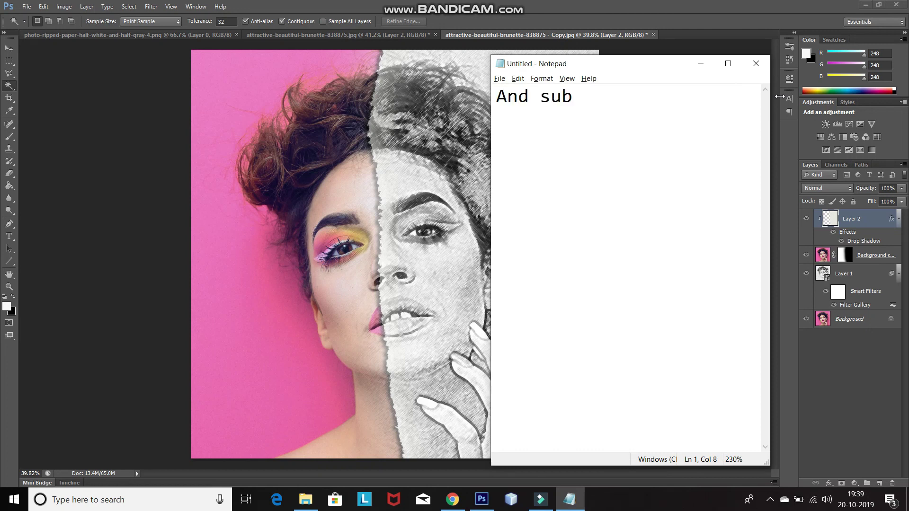
type("scribe to the channel f")
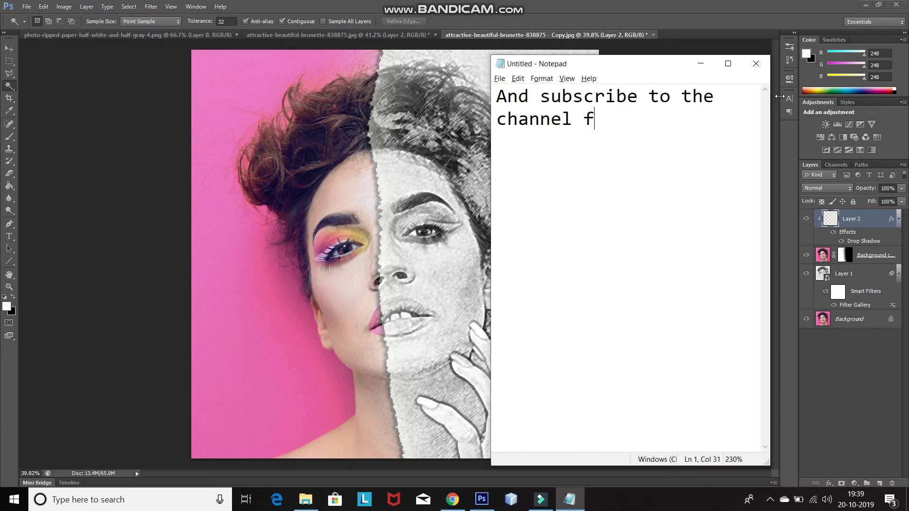
type("or more videos in Ph")
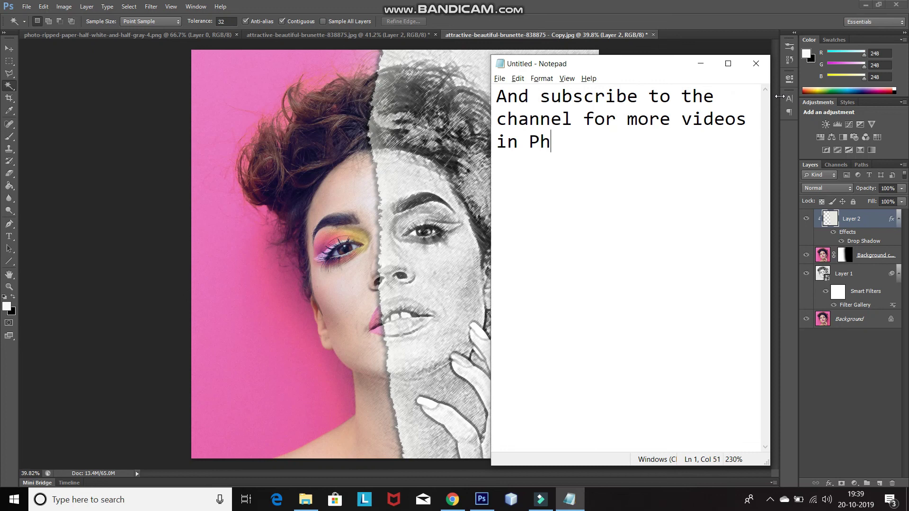
type("otoshop!")
key("ctrl+a")
key("BackSpace")
type("Thanks")
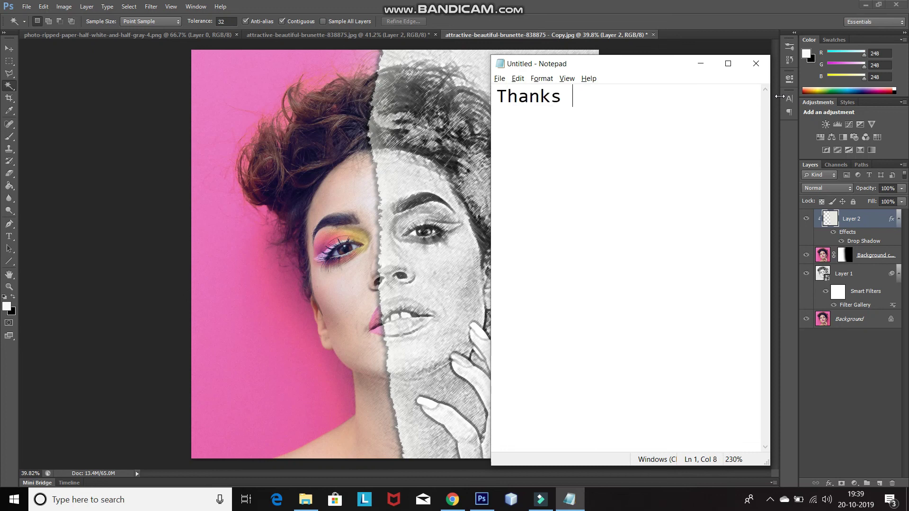